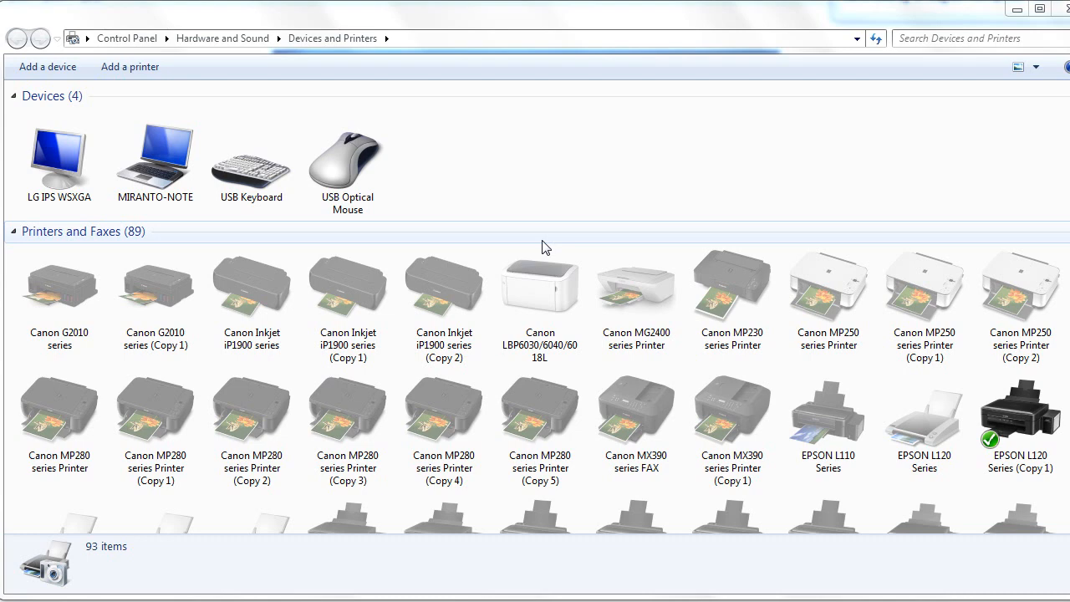
# - Open the printer properties of the EPSON L3210 Series printer and move the dialog to a clear spot
pyautogui.scroll(-3, 565, 174)
pyautogui.scroll(-4, 562, 174)
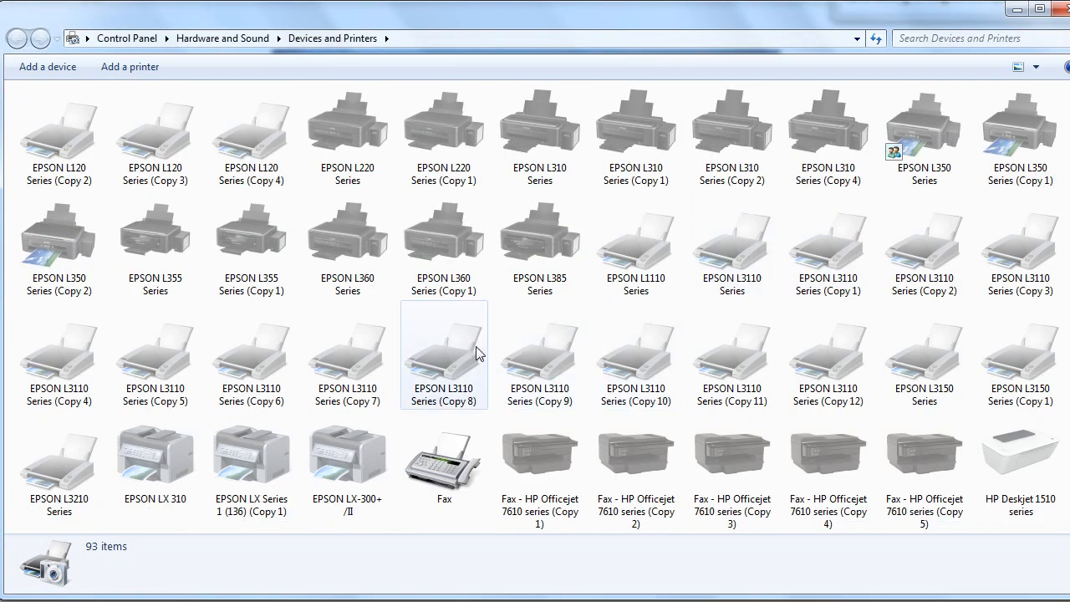
pyautogui.click(79, 467)
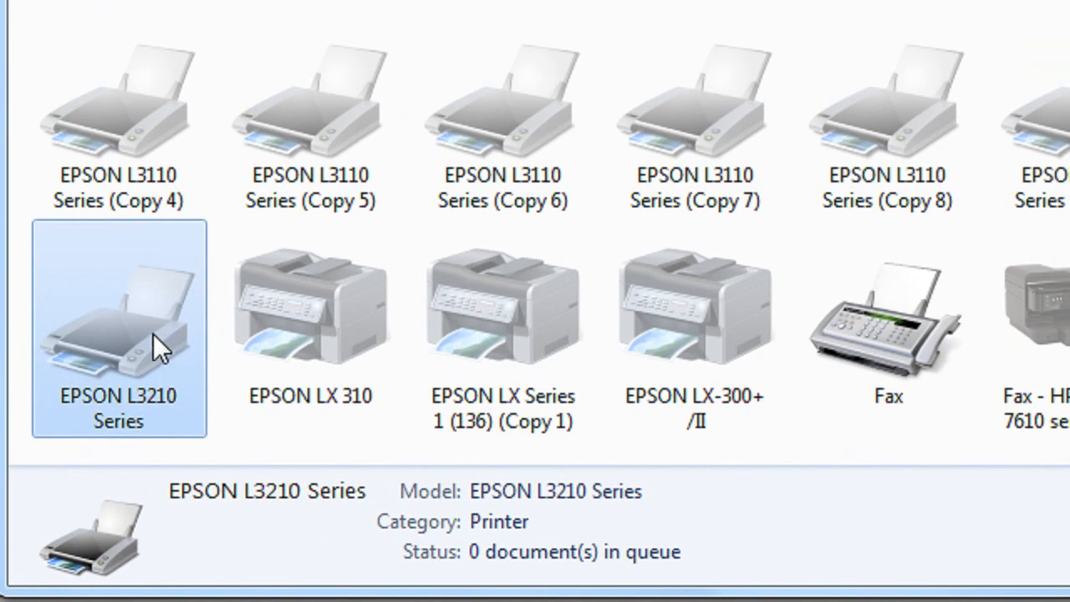
pyautogui.moveTo(153, 333)
pyautogui.rightClick(153, 333)
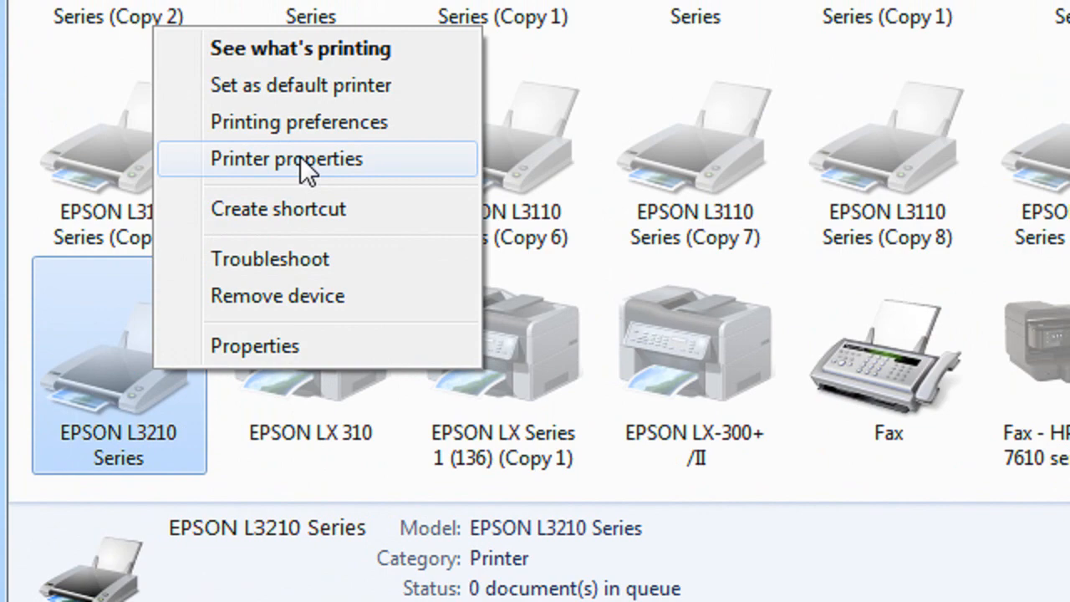
pyautogui.click(300, 156)
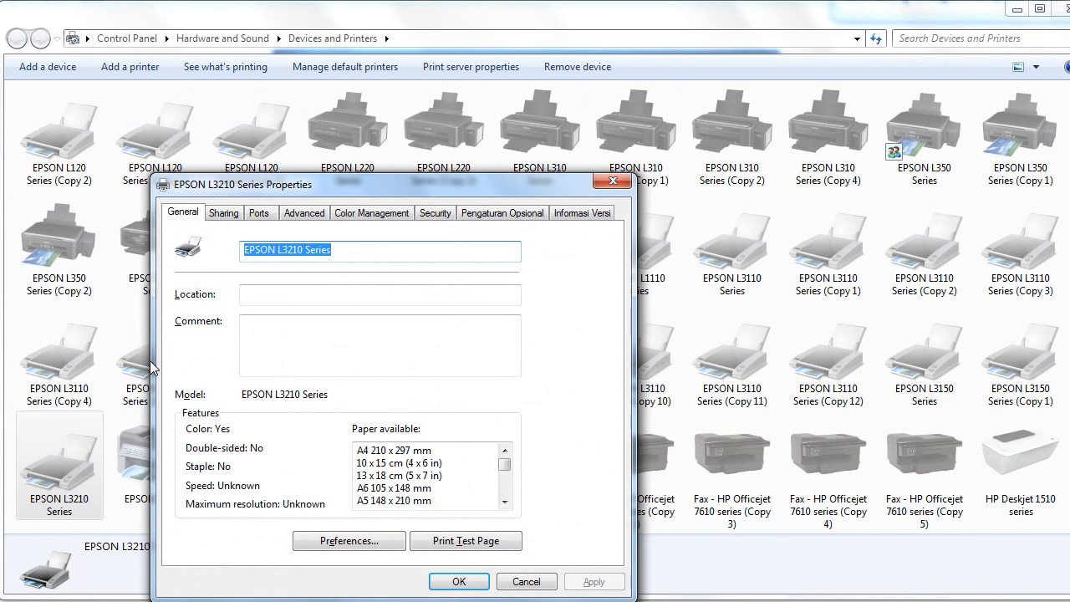
pyautogui.moveTo(420, 190); pyautogui.dragTo(543, 80)
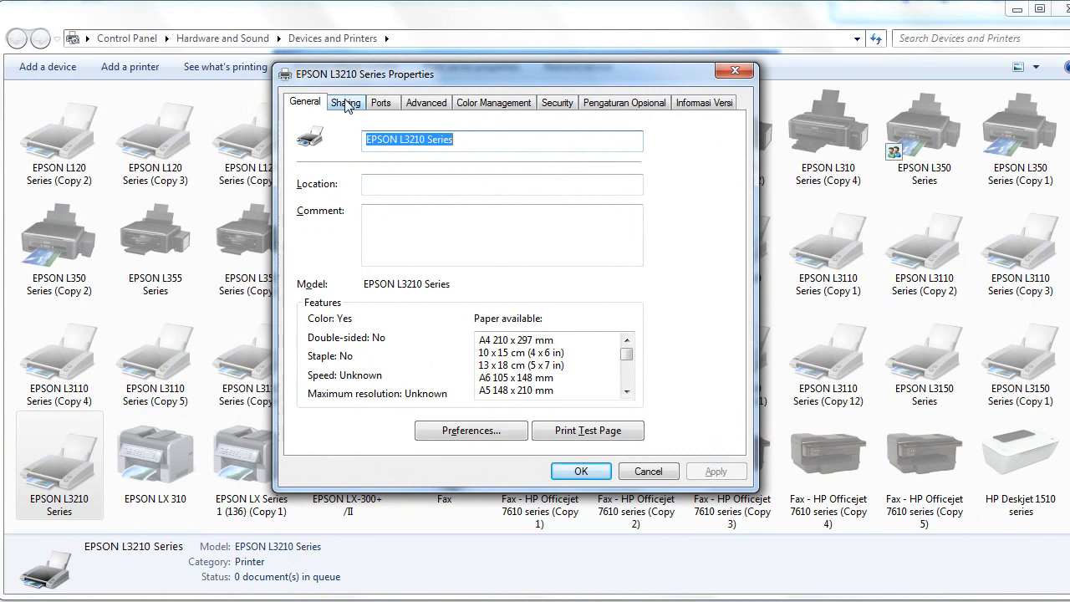
pyautogui.click(1069, 250)
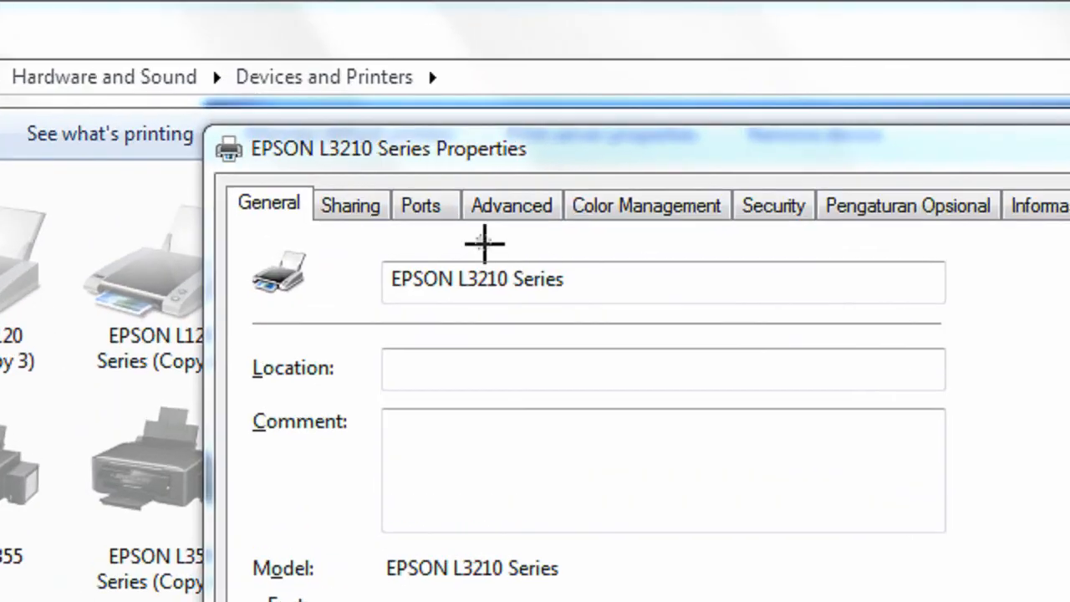
pyautogui.moveTo(308, 178)
pyautogui.mouseDown()
pyautogui.moveTo(307, 235)
pyautogui.moveTo(386, 242)
pyautogui.mouseUp()
pyautogui.moveTo(306, 178)
pyautogui.mouseDown()
pyautogui.moveTo(377, 172)
pyautogui.moveTo(398, 244)
pyautogui.moveTo(376, 249)
pyautogui.mouseUp()
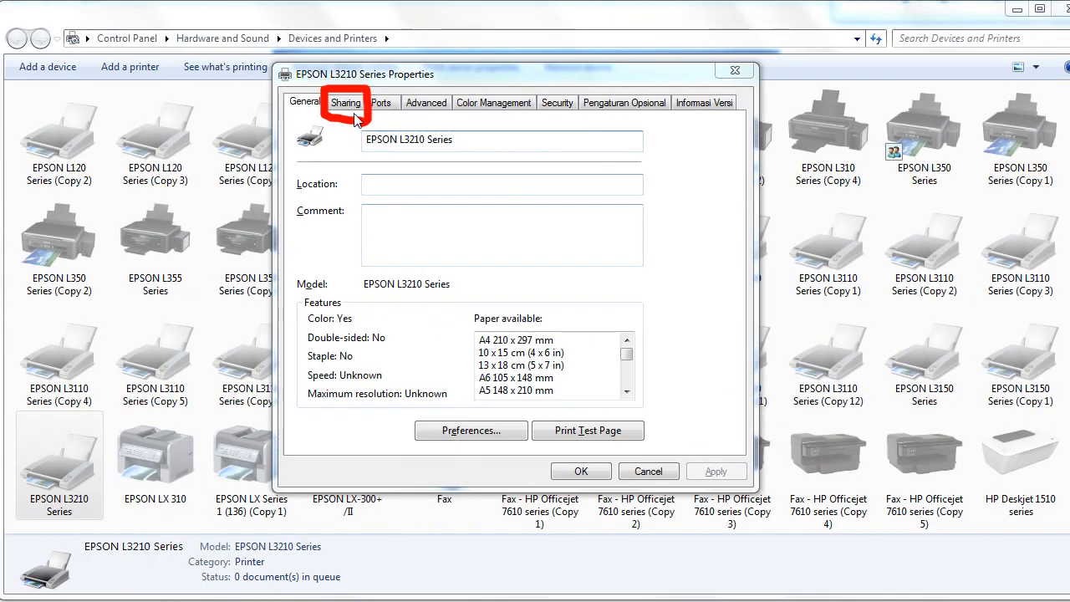
# - Enable sharing of the printer, replace "Series" in its share name with a person's first name, and apply the change
pyautogui.click(352, 106)
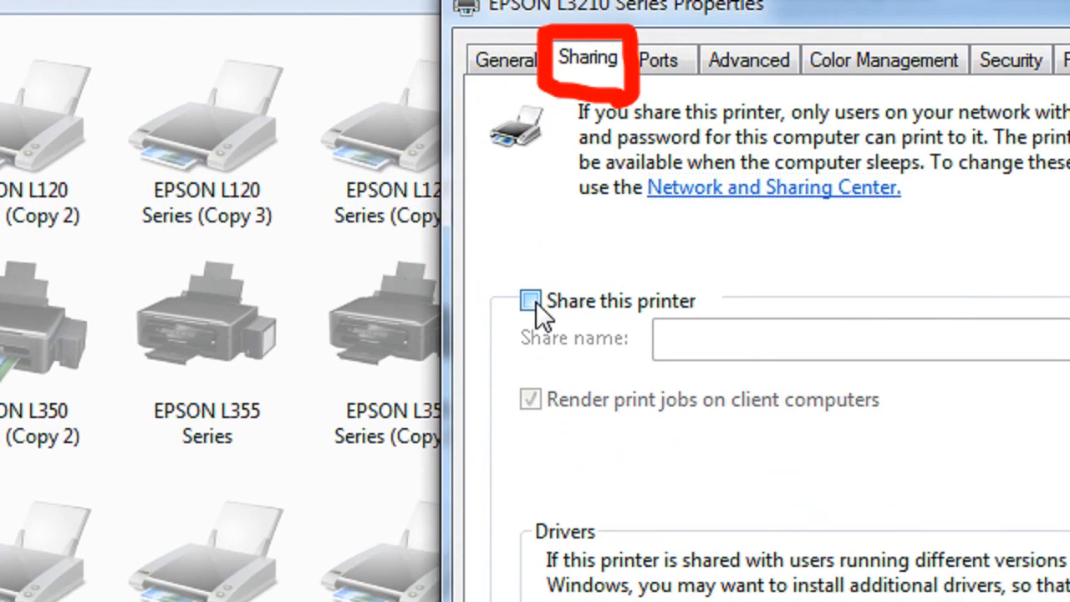
pyautogui.click(317, 223)
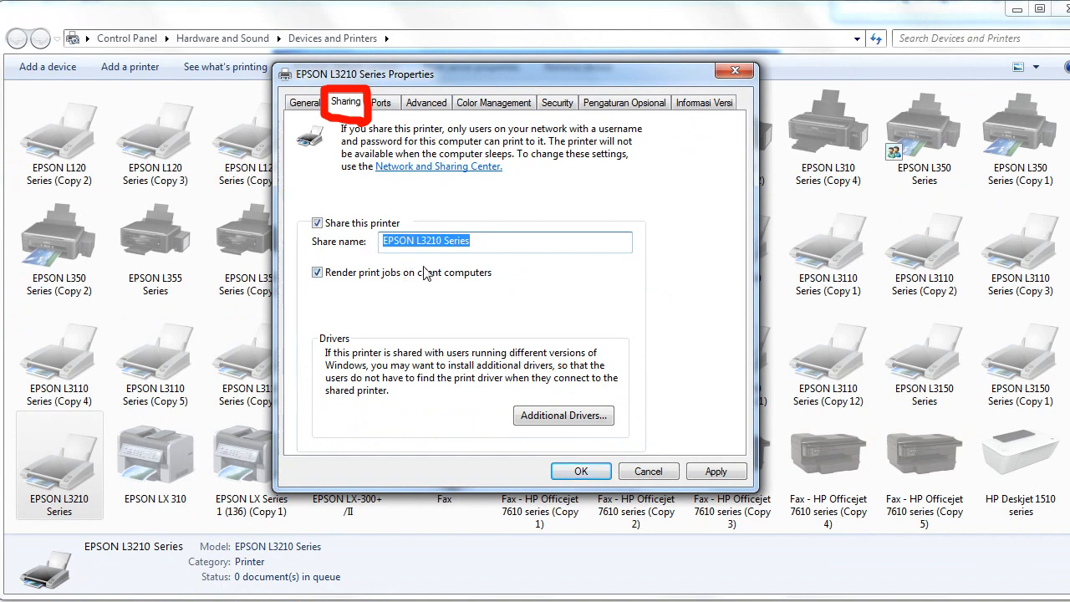
pyautogui.click(485, 244)
pyautogui.hotkey('shift', 'Left')
pyautogui.hotkey('shift', 'Left')
pyautogui.hotkey('shift', 'Left')
pyautogui.hotkey('shift', 'Left')
pyautogui.hotkey('shift', 'Left')
pyautogui.hotkey('shift', 'Left')
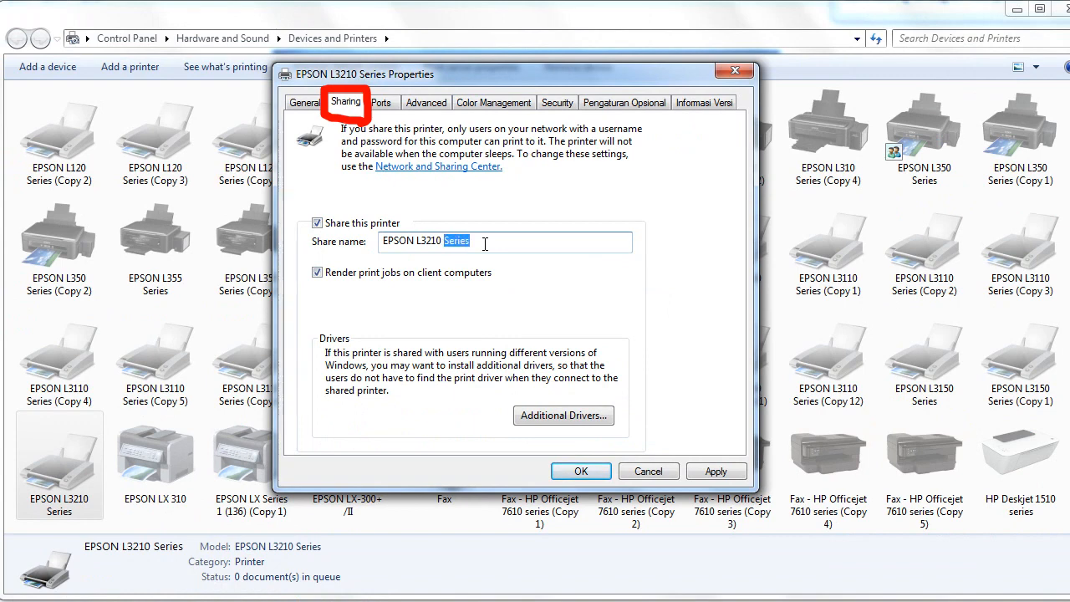
pyautogui.write('ju')
pyautogui.press('BackSpace')
pyautogui.press('BackSpace')
pyautogui.write('John')
pyautogui.click(716, 472)
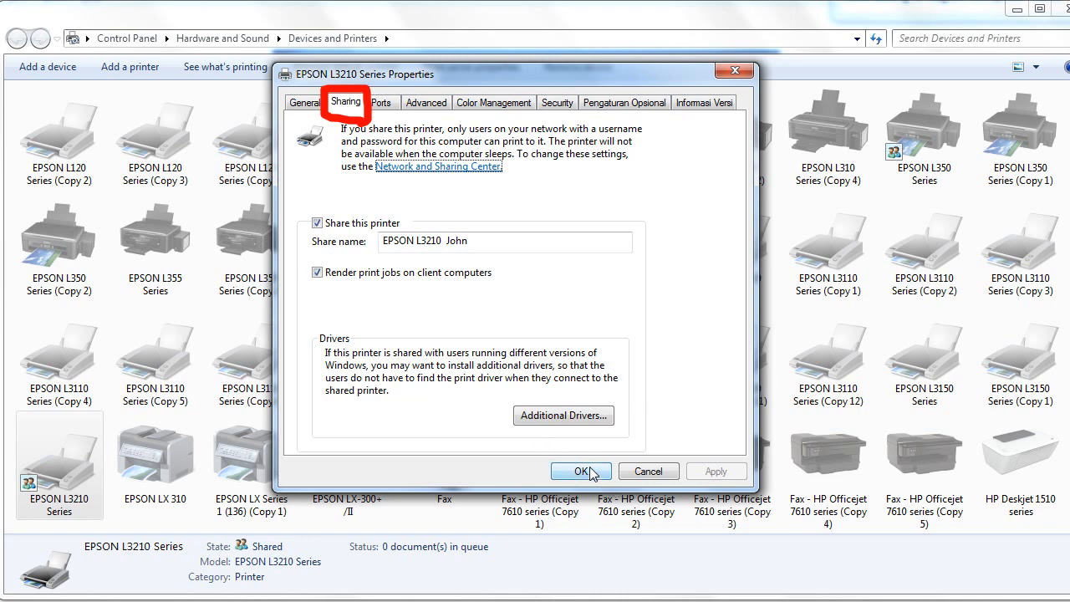
# - Examine Everyone's print permission in the printer's security settings, look through its other property pages, and close the properties
pyautogui.click(555, 105)
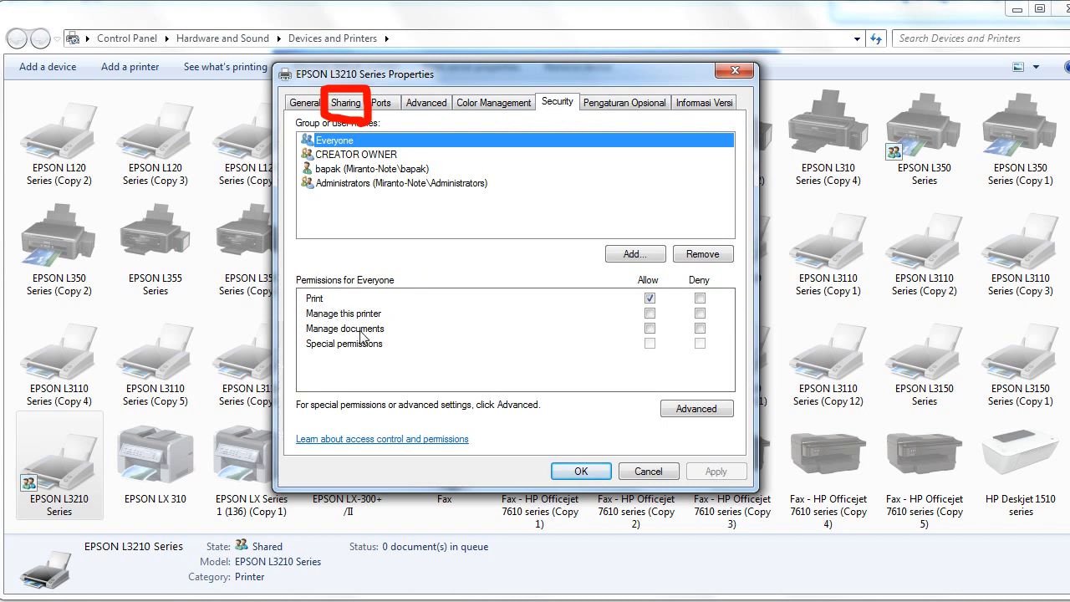
pyautogui.click(650, 298)
pyautogui.click(650, 299)
pyautogui.click(434, 106)
pyautogui.click(495, 109)
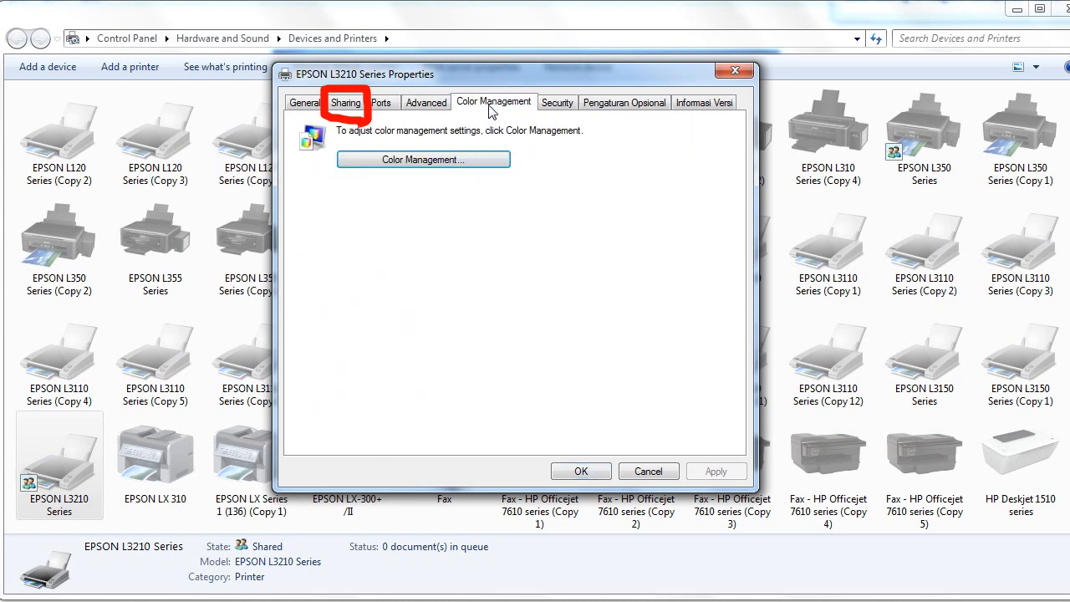
pyautogui.click(572, 106)
pyautogui.click(635, 101)
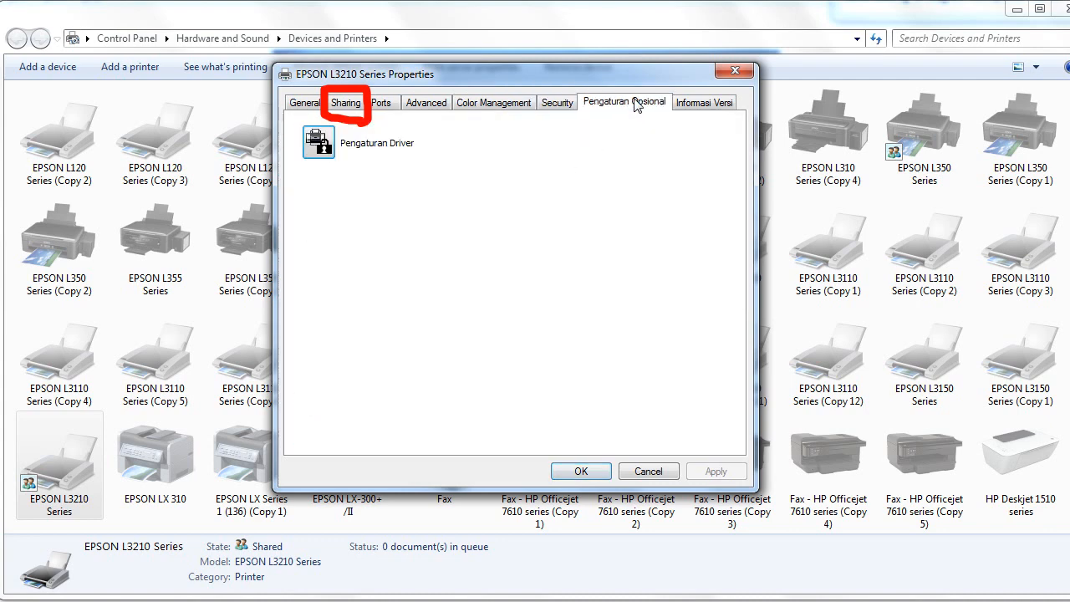
pyautogui.click(711, 103)
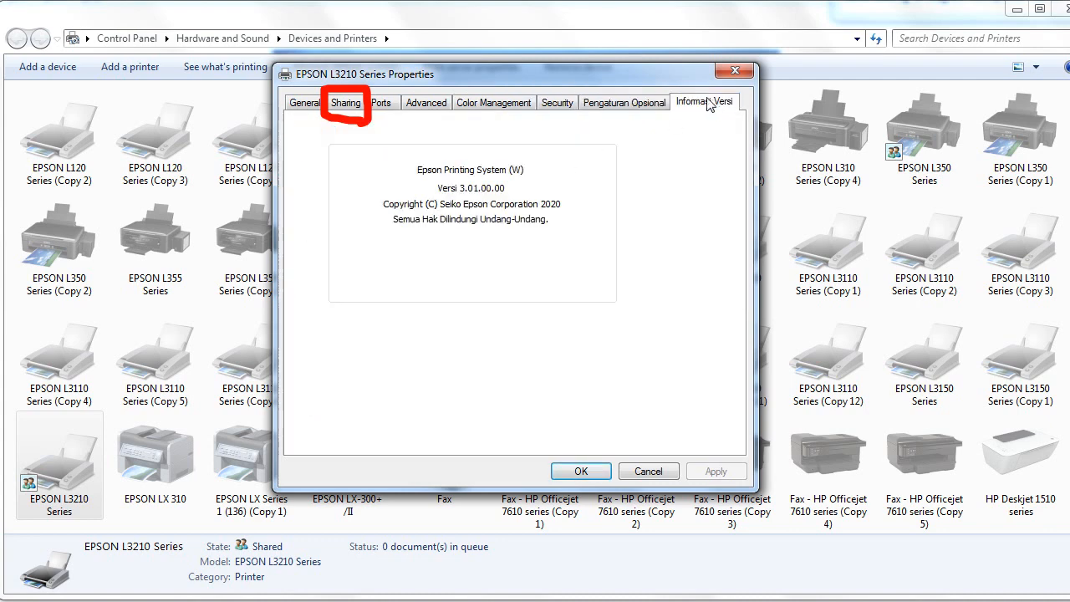
pyautogui.click(562, 105)
pyautogui.click(343, 107)
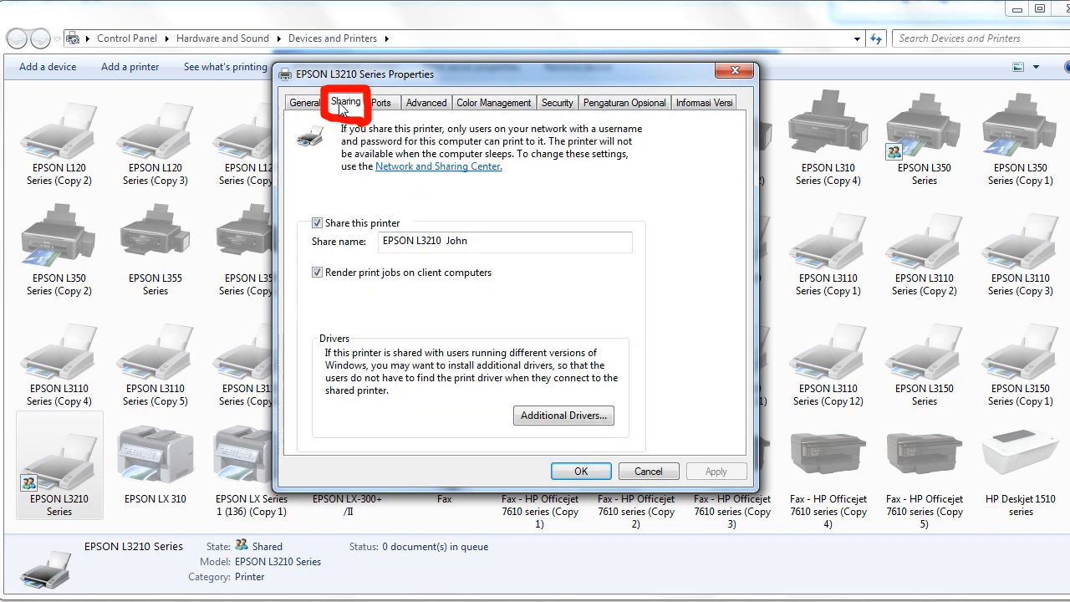
pyautogui.click(571, 107)
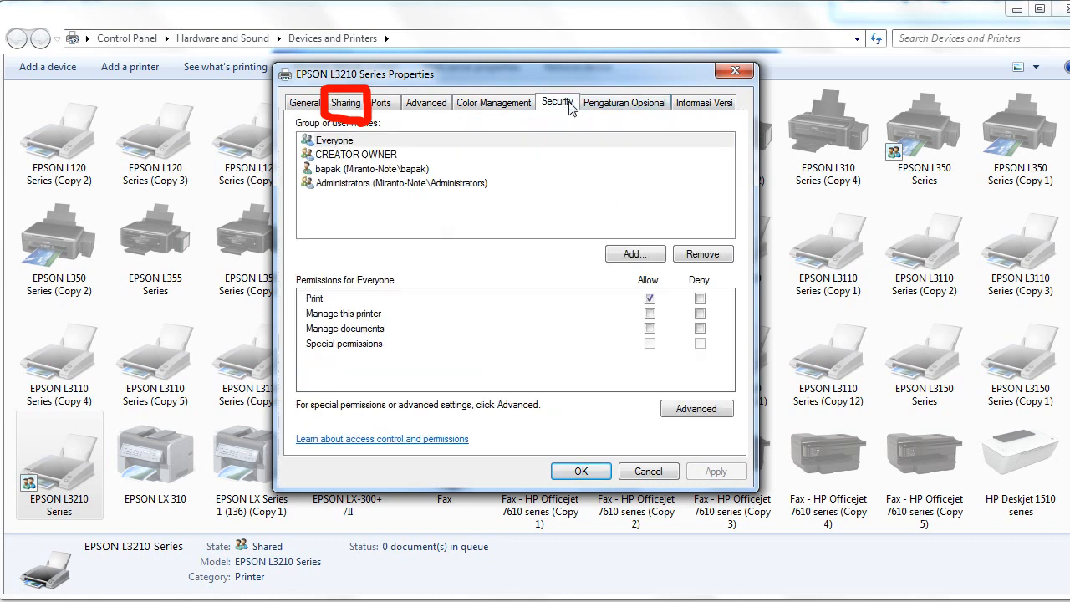
pyautogui.click(583, 473)
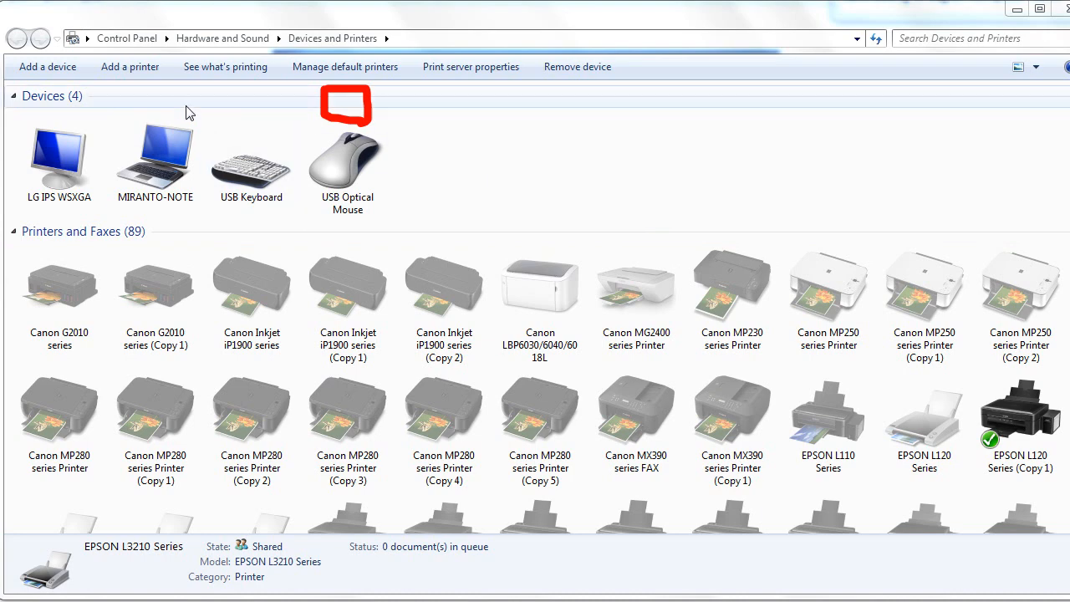
# - Show the Control Panel items as small icons and go to the adapter settings of the Network and Sharing Center
pyautogui.click(138, 38)
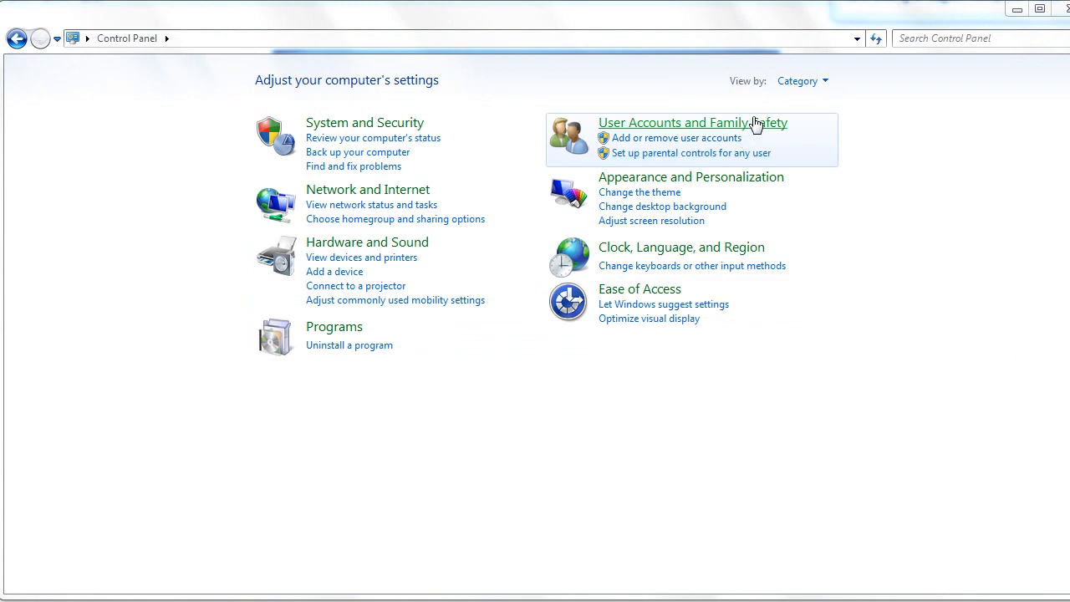
pyautogui.click(825, 85)
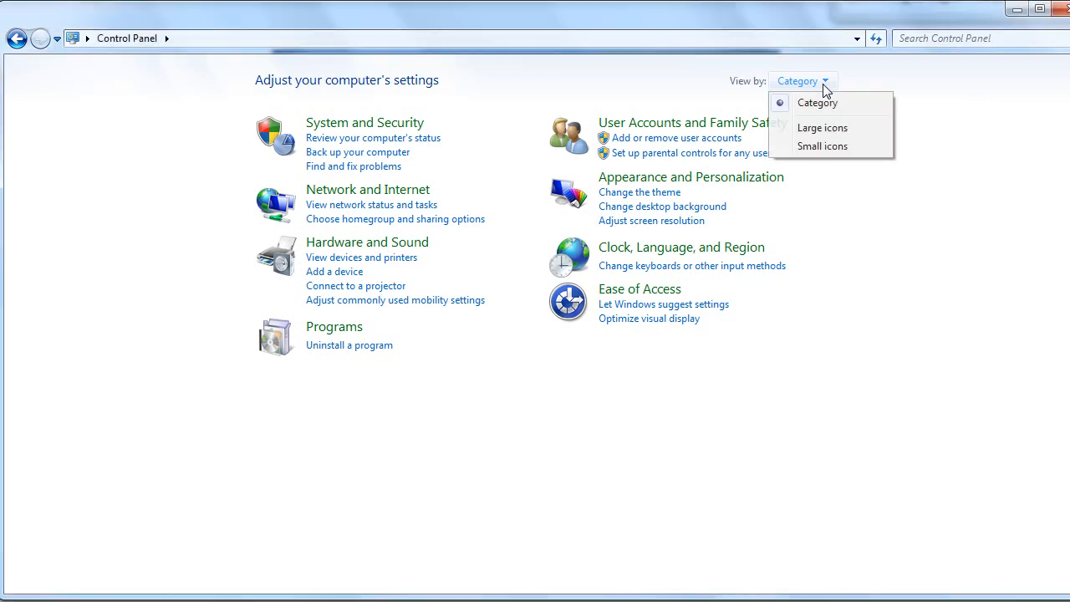
pyautogui.click(810, 148)
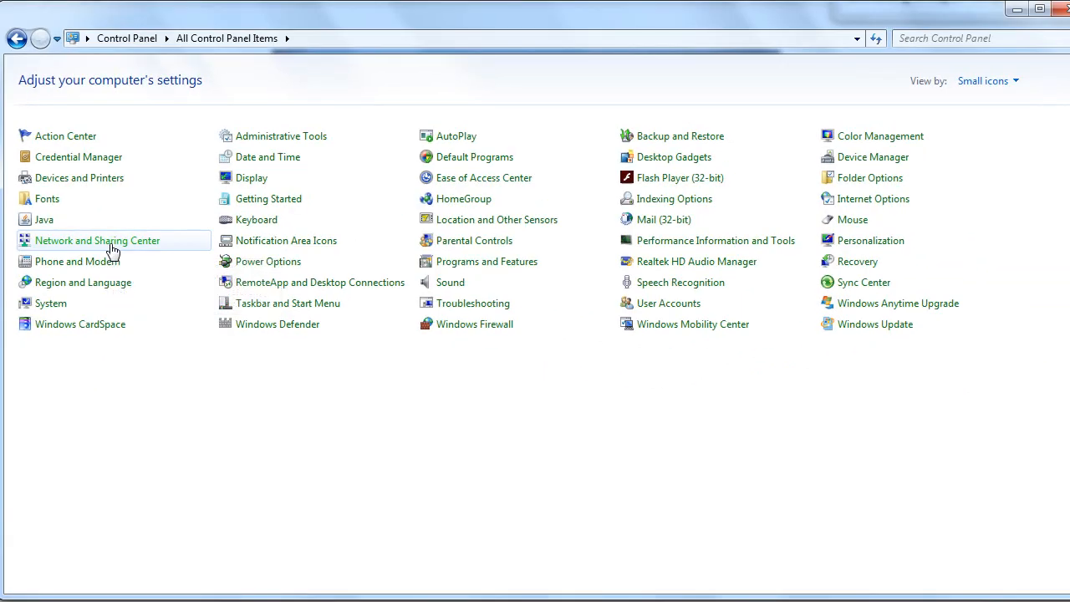
pyautogui.click(112, 244)
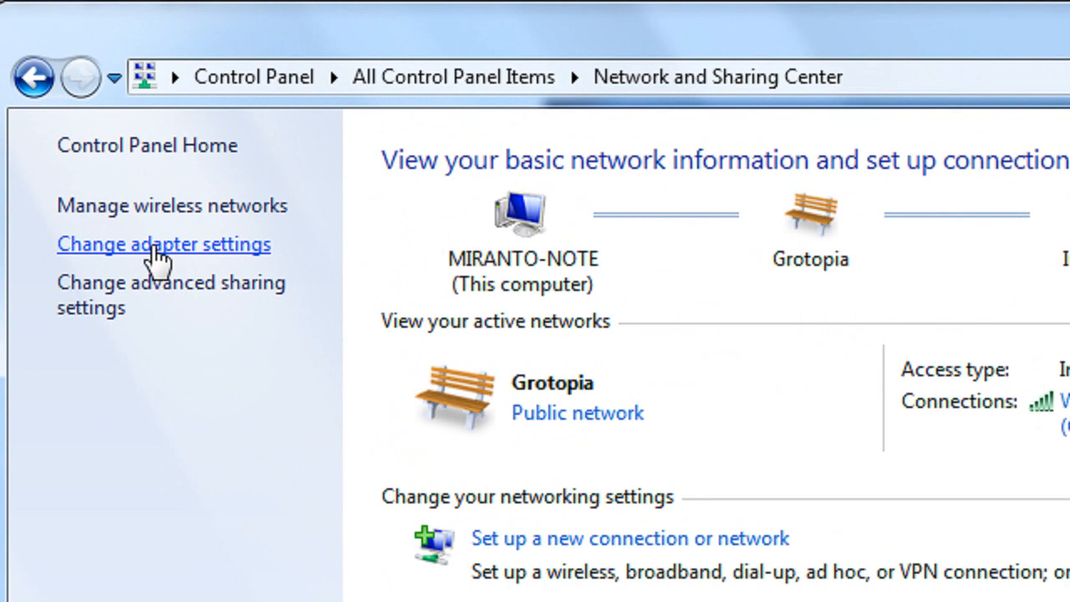
pyautogui.click(156, 246)
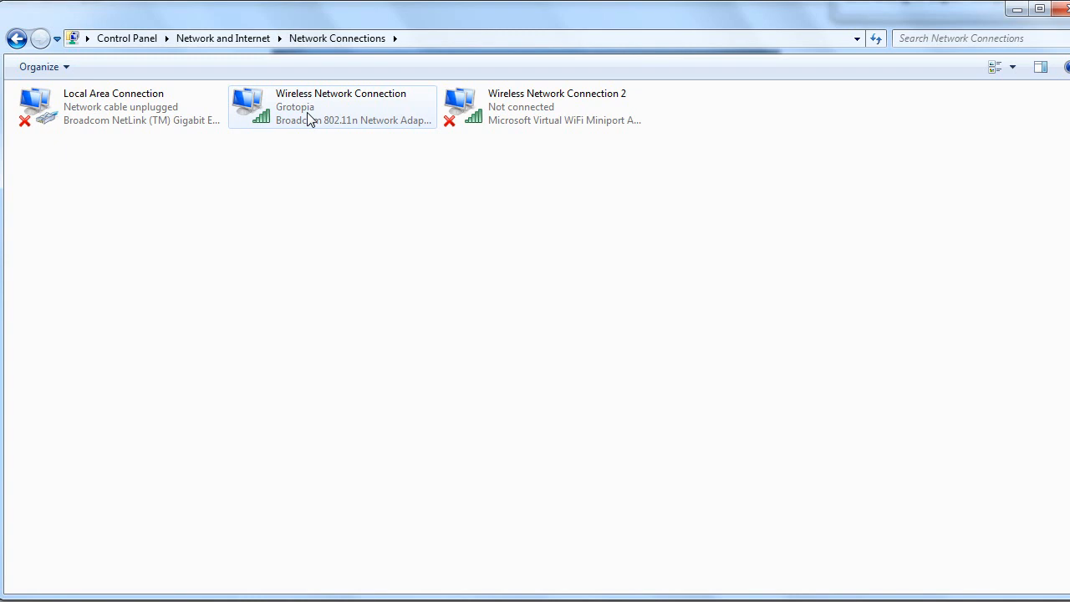
# - Open the Internet Protocol Version 4 (TCP/IPv4) properties of the Local Area Connection
pyautogui.click(129, 113)
pyautogui.rightClick(127, 112)
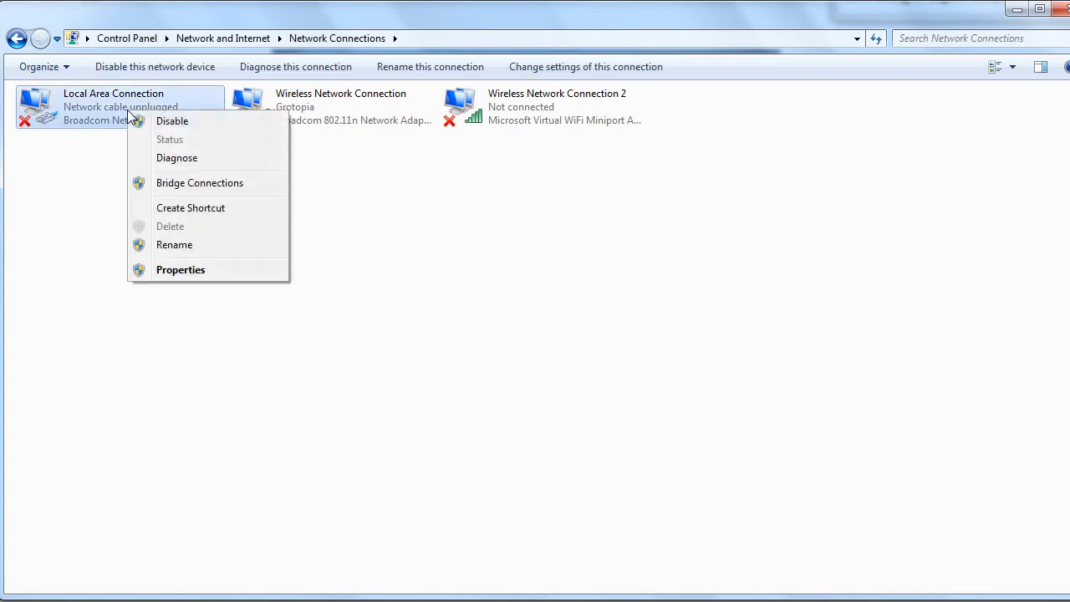
pyautogui.click(171, 270)
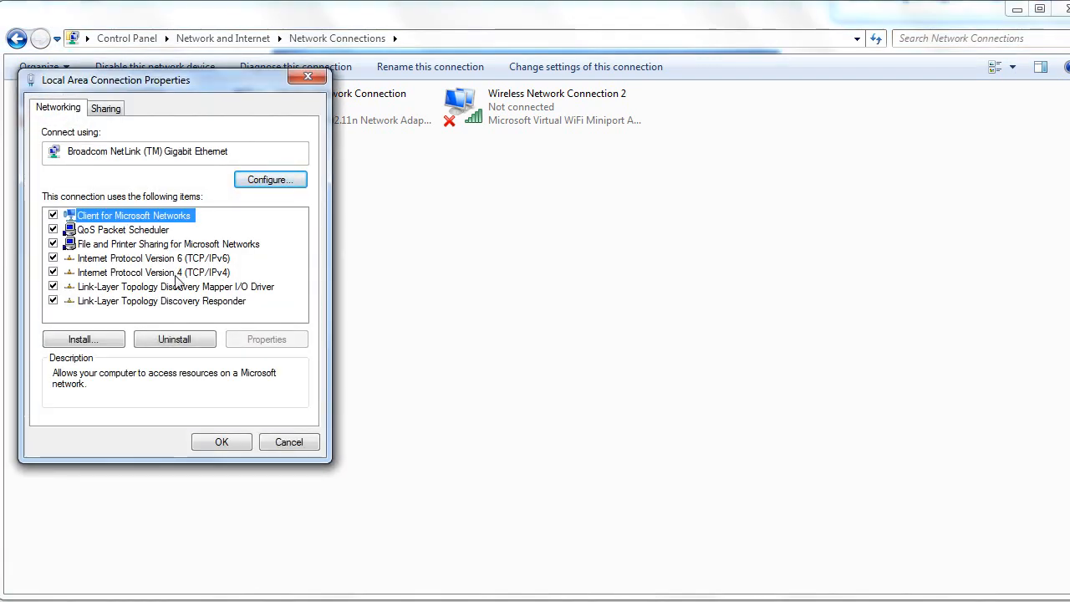
pyautogui.click(176, 276)
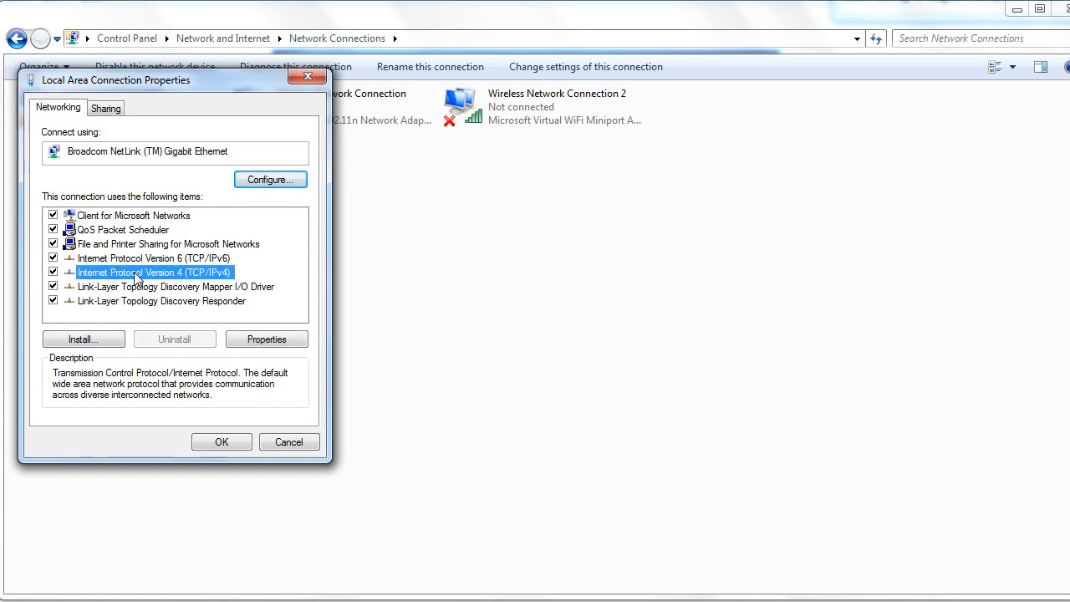
pyautogui.click(255, 343)
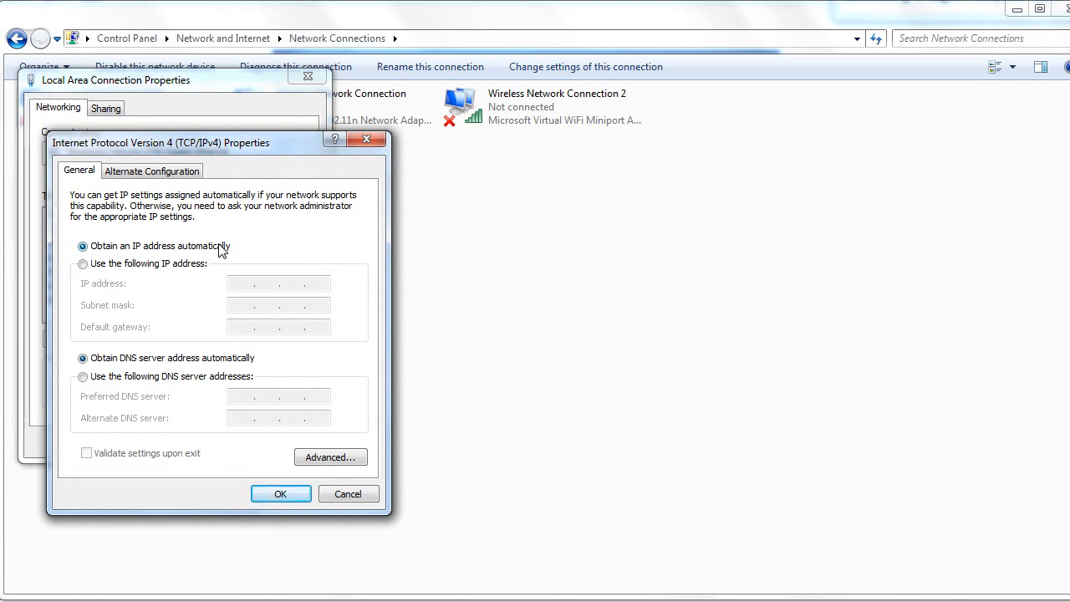
# - Switch to a manual IP address, setting it to 192.168.1.18 with subnet mask 255.255.255.0
pyautogui.click(83, 264)
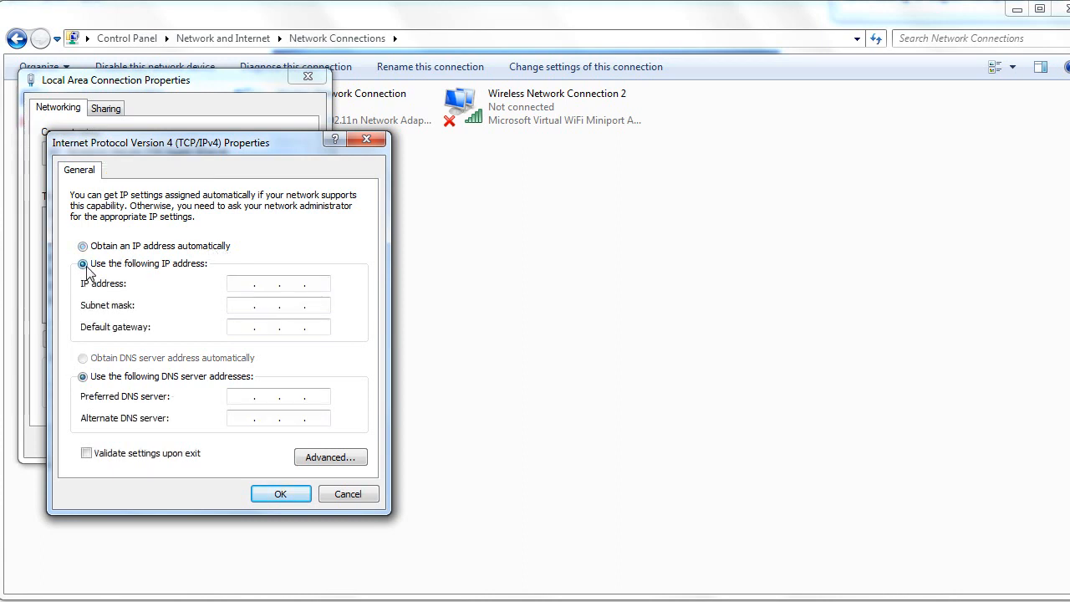
pyautogui.click(235, 283)
pyautogui.write('192 . 168 . ')
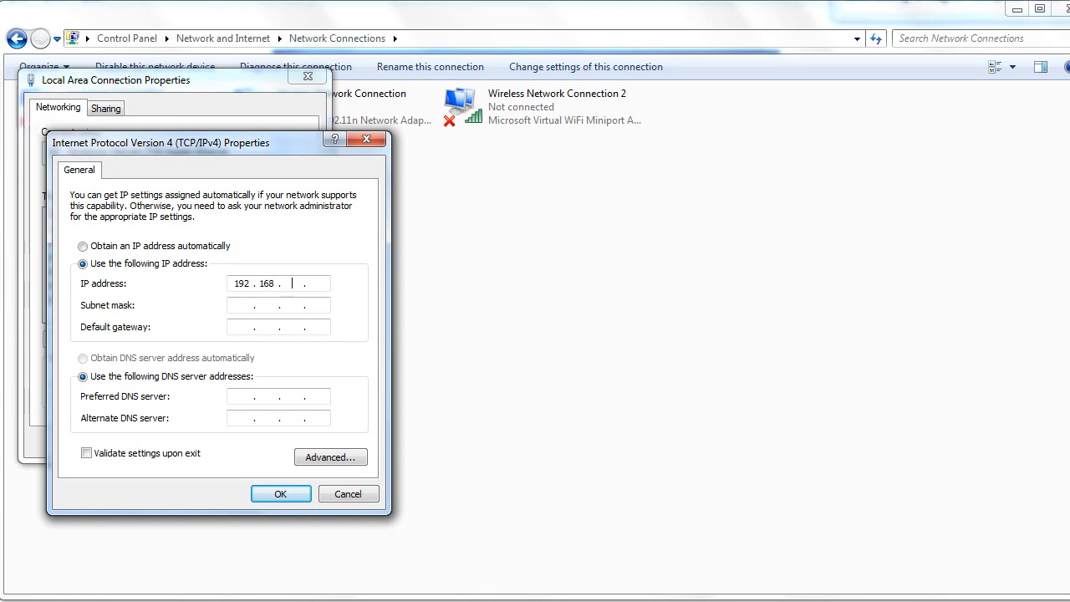
pyautogui.write('1 .')
pyautogui.write('18')
pyautogui.click(241, 305)
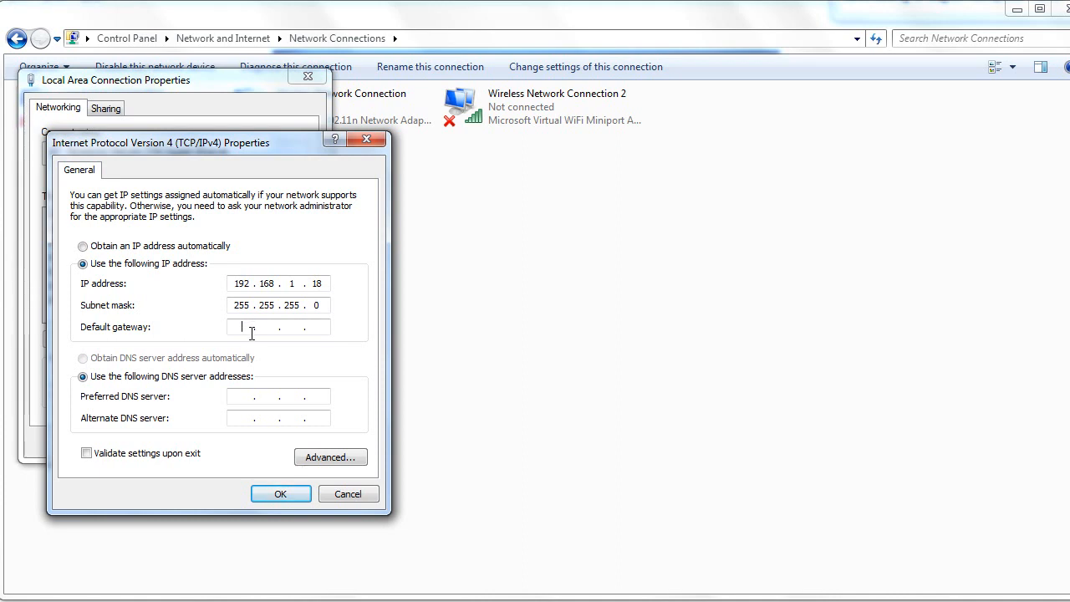
# - Set the default gateway and preferred DNS server to 192.168.1.1, then save and close the Local Area Connection properties
pyautogui.write('192 . 168 . 1 . 1')
pyautogui.click(245, 396)
pyautogui.write('192 . 168 . 1 . 1')
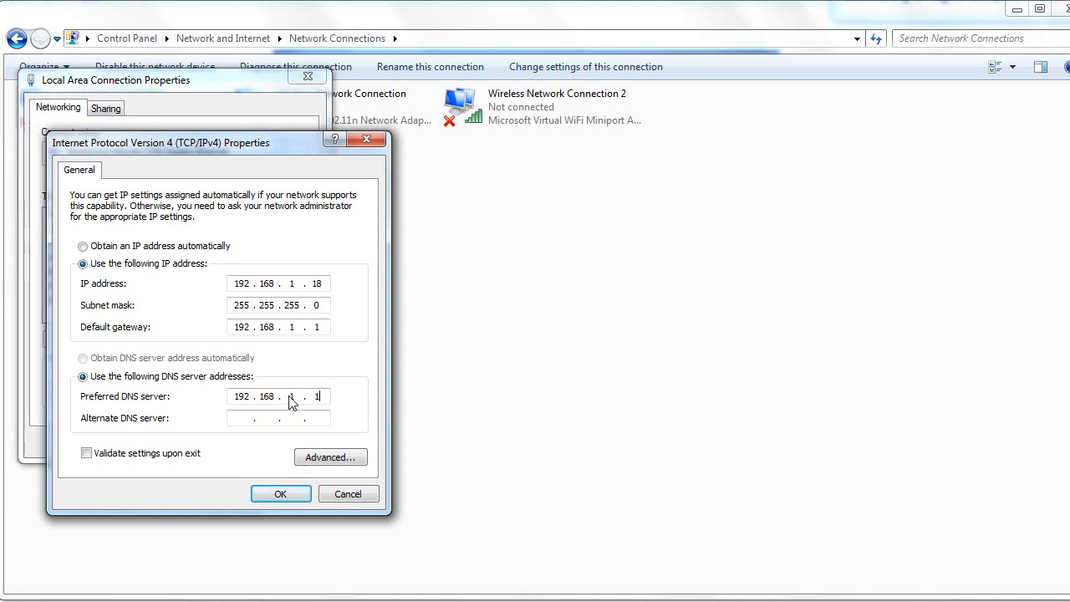
pyautogui.doubleClick(231, 327)
pyautogui.click(280, 494)
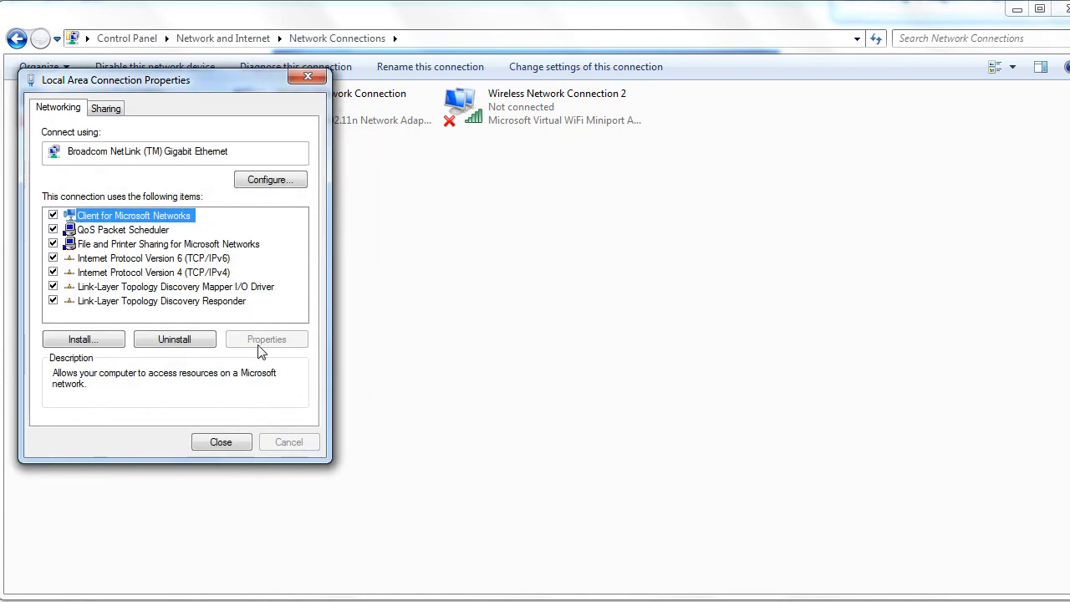
pyautogui.click(221, 443)
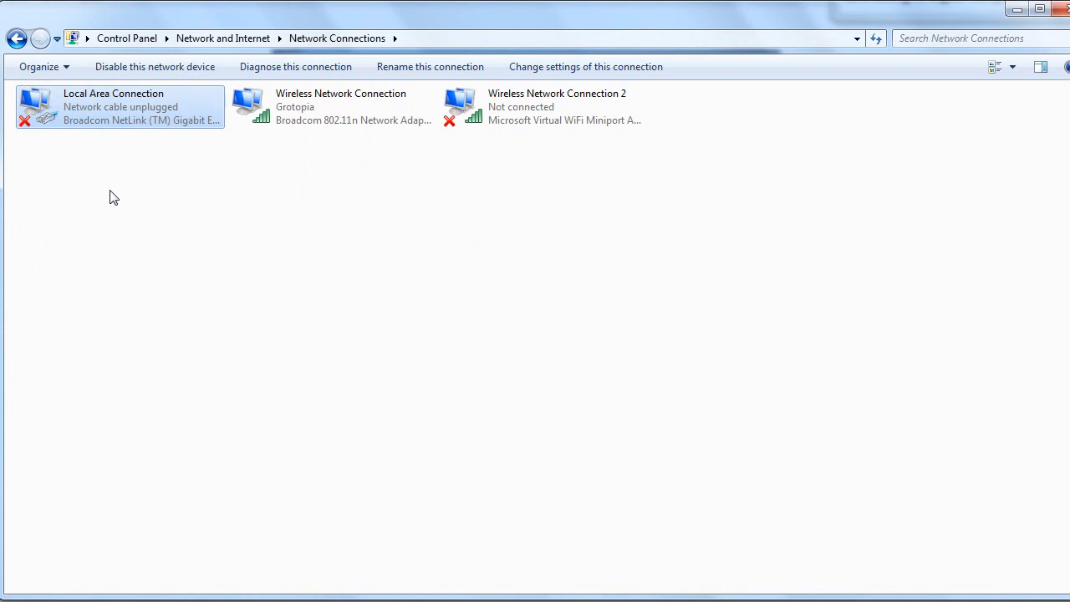
# - Examine the status and network connection details of the Wireless Network Connection
pyautogui.click(302, 101)
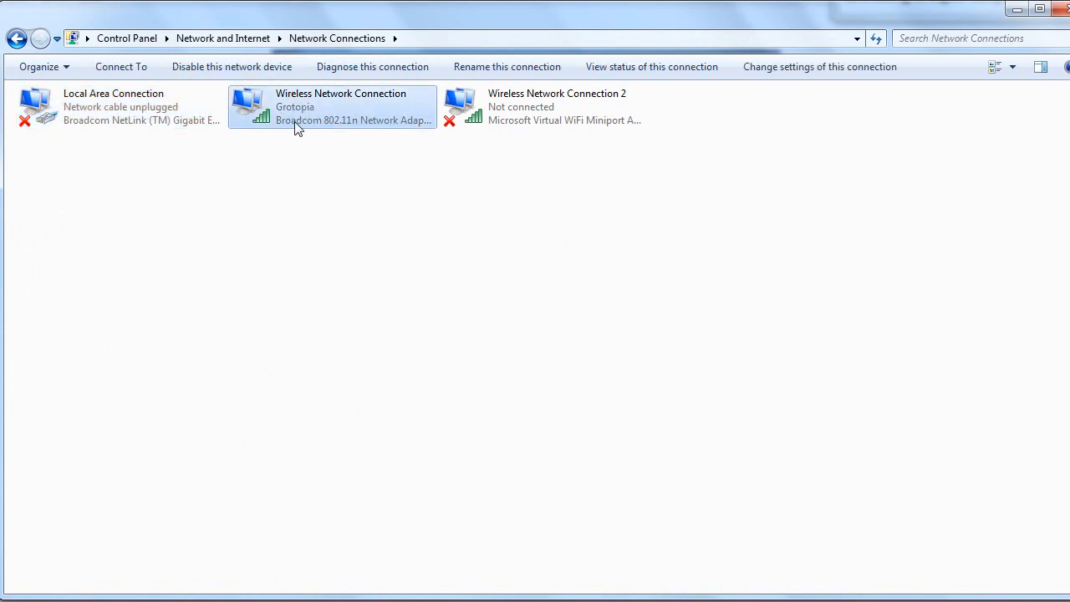
pyautogui.rightClick(284, 112)
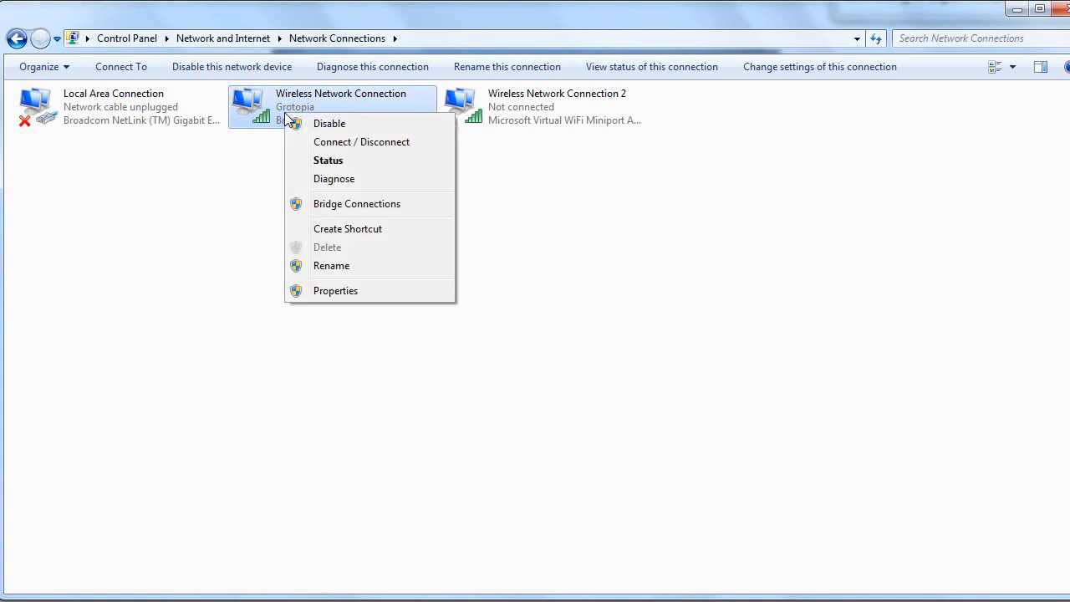
pyautogui.click(337, 167)
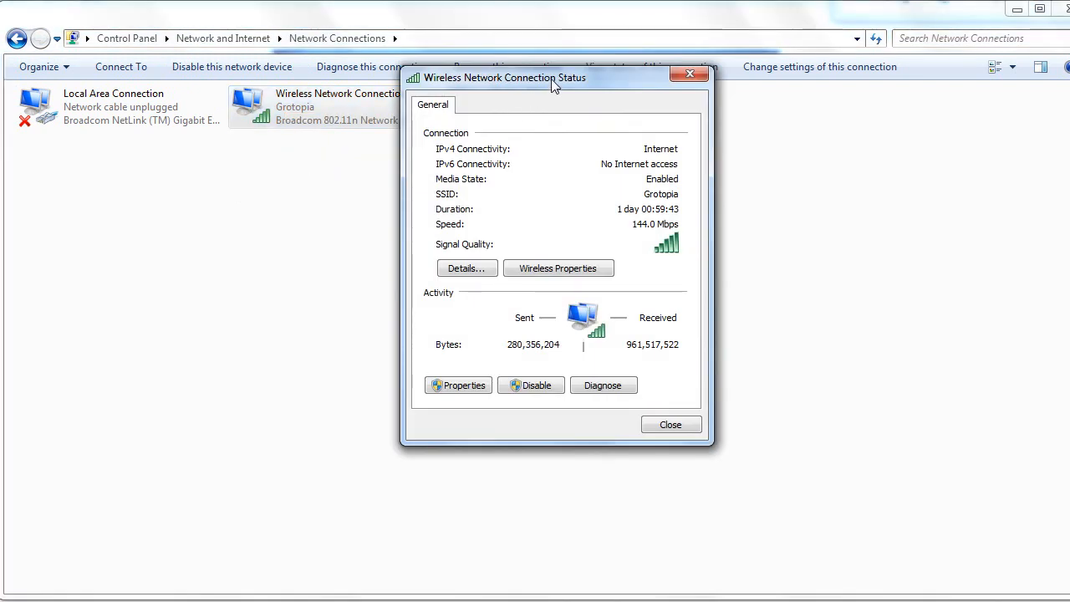
pyautogui.moveTo(550, 80); pyautogui.dragTo(564, 135)
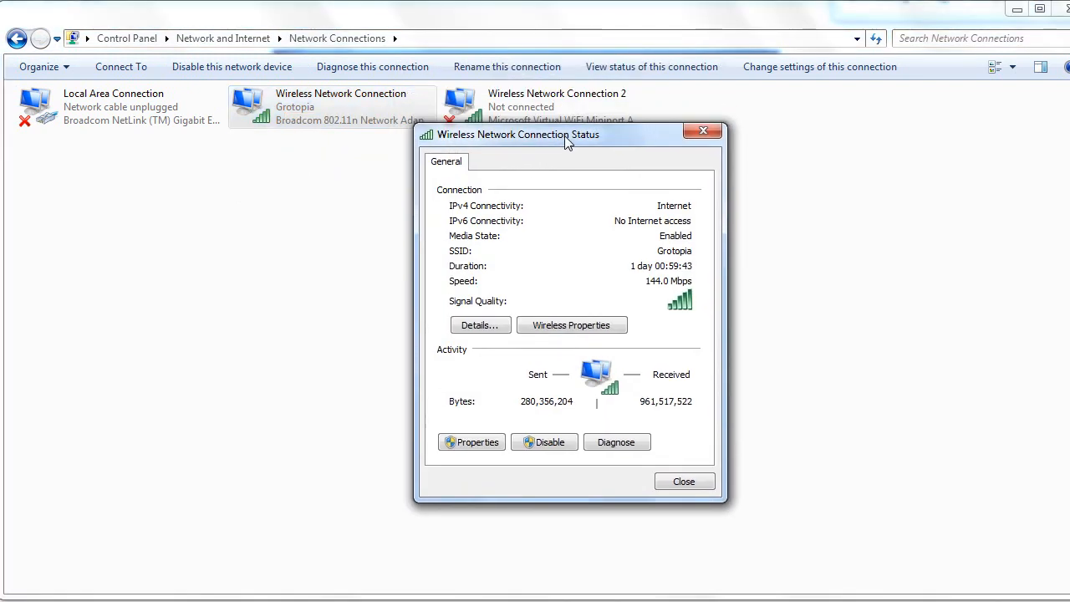
pyautogui.click(492, 327)
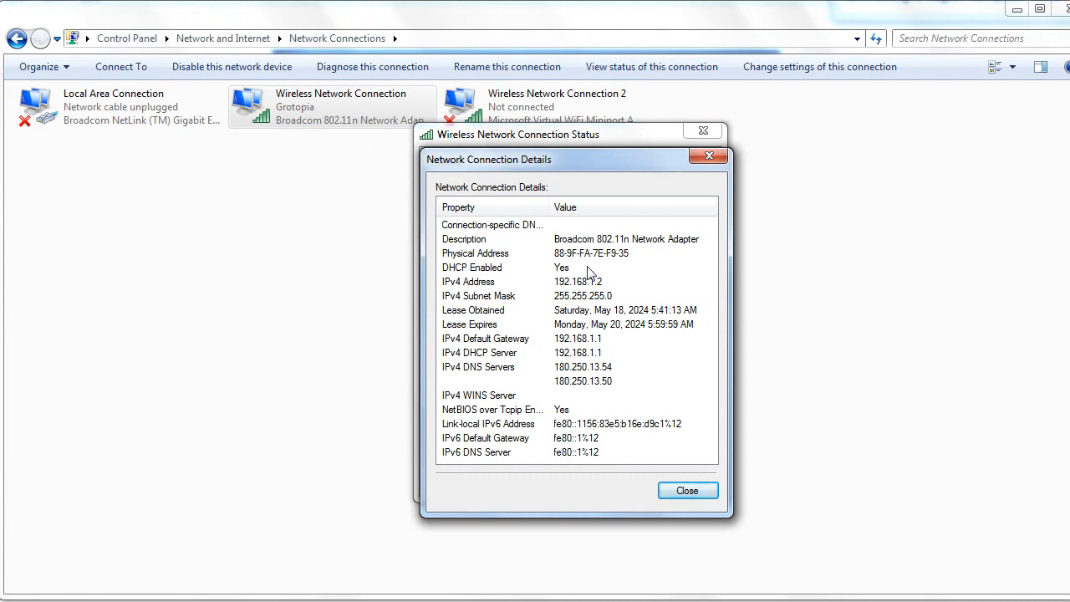
pyautogui.click(684, 492)
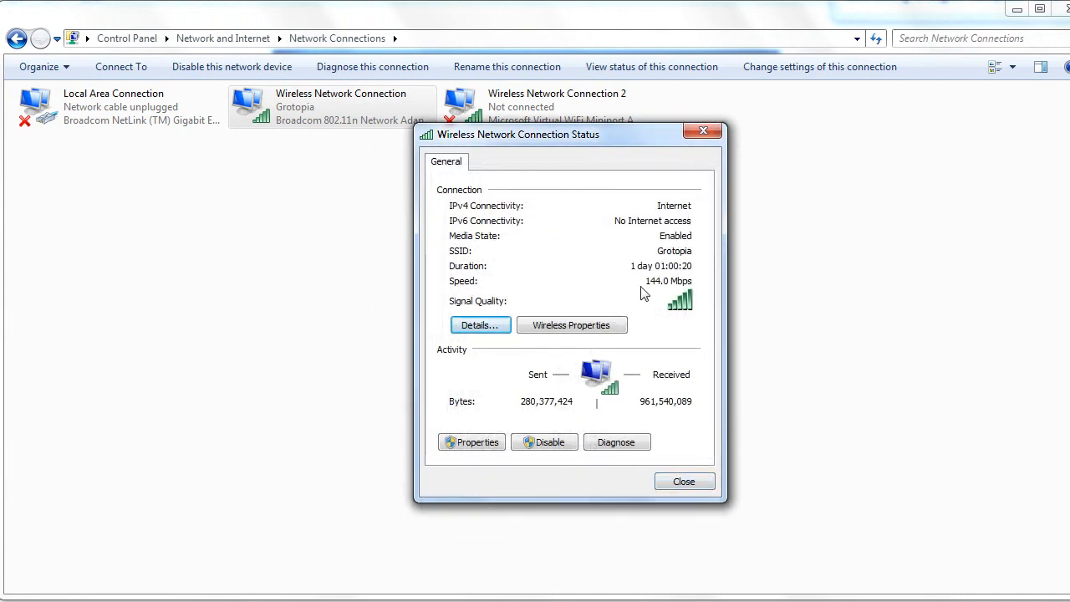
# - View the wireless network's connection properties, then close them and the connection status without changing anything
pyautogui.click(595, 327)
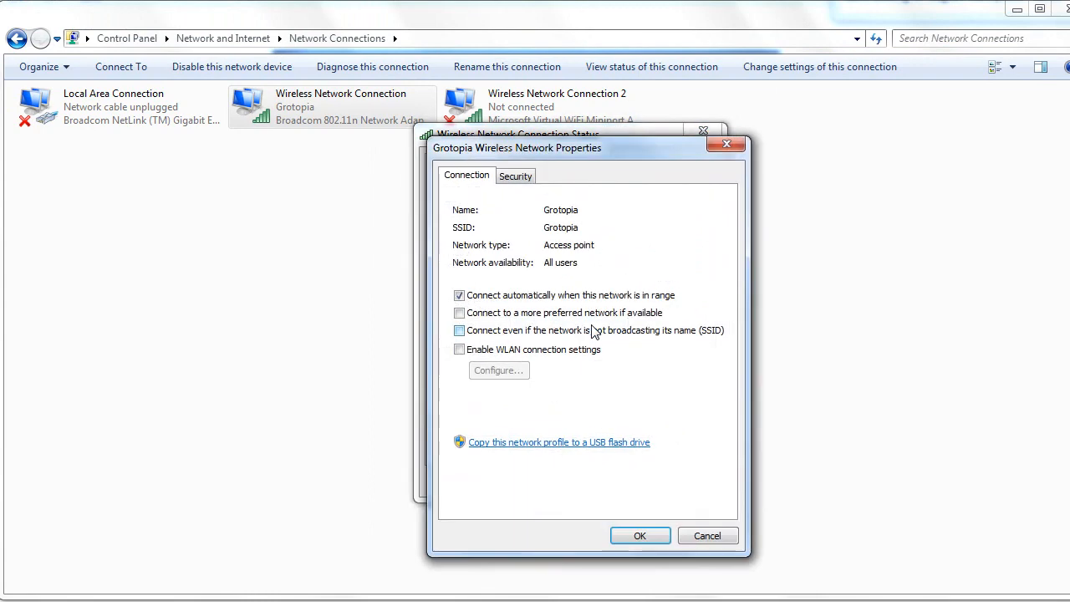
pyautogui.press('Escape')
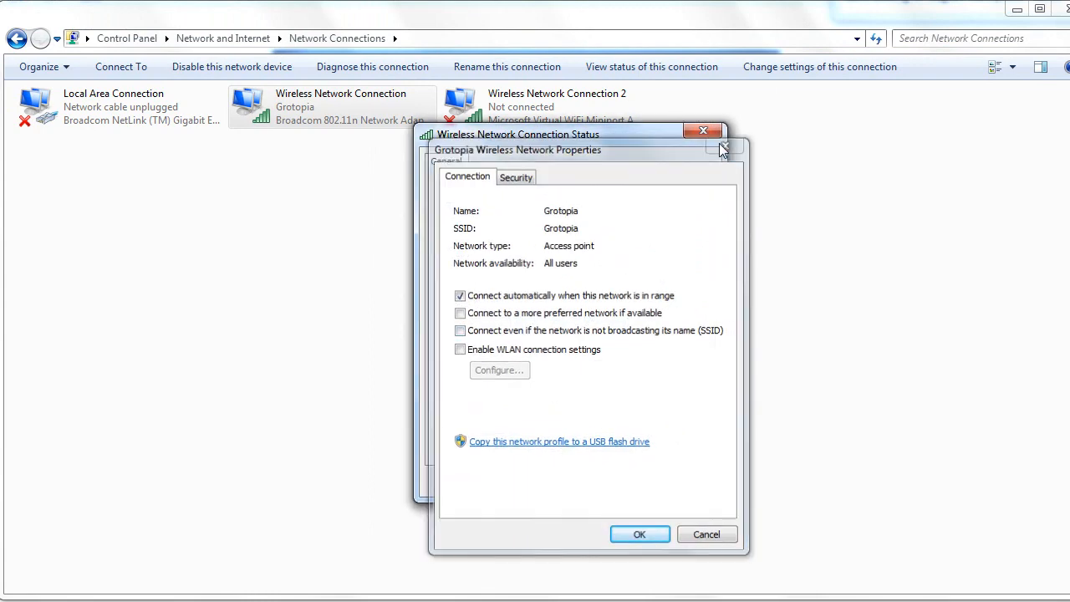
pyautogui.click(679, 483)
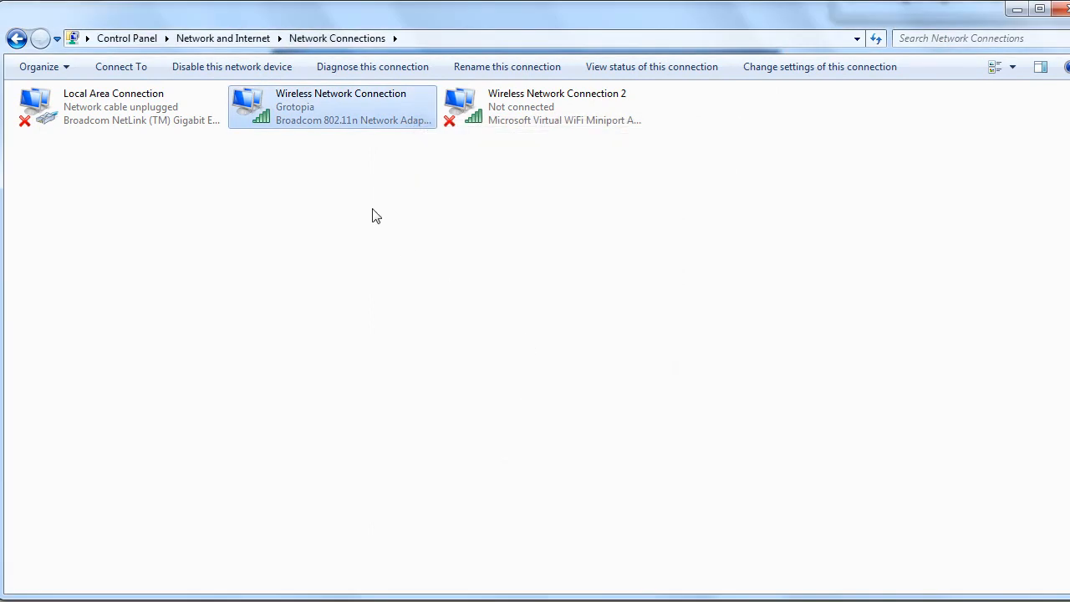
# - Open the Internet Protocol Version 4 (TCP/IPv4) properties of the Wireless Network Connection
pyautogui.rightClick(288, 107)
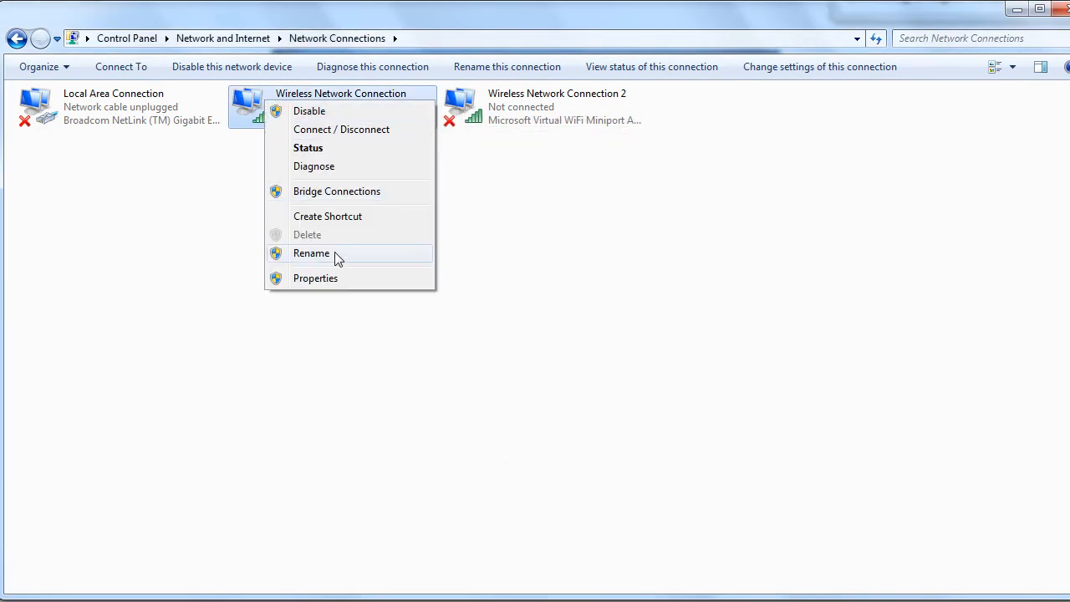
pyautogui.click(334, 285)
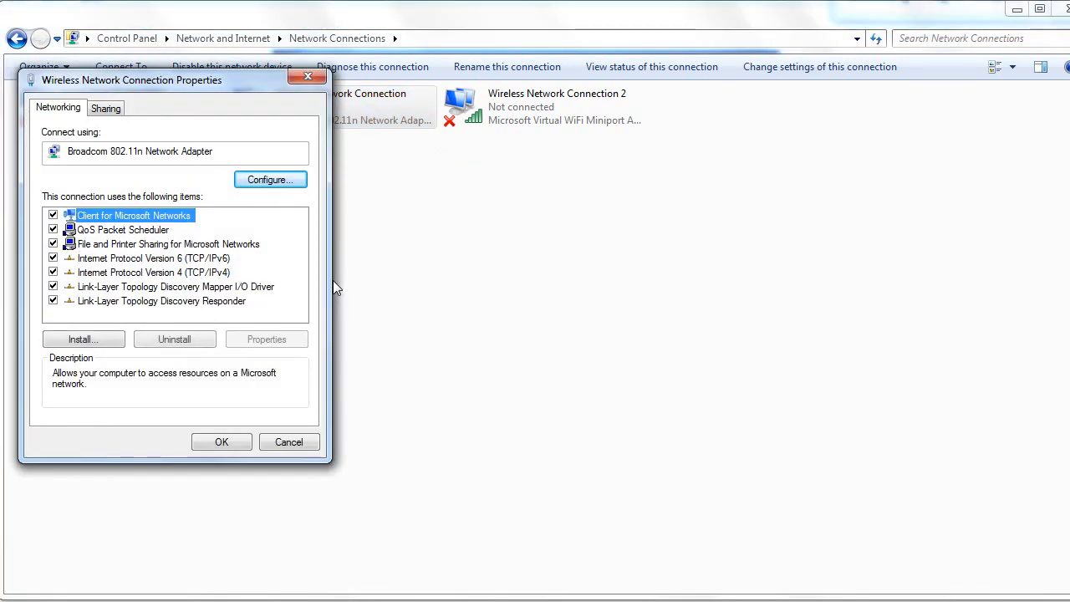
pyautogui.moveTo(234, 84); pyautogui.dragTo(573, 141)
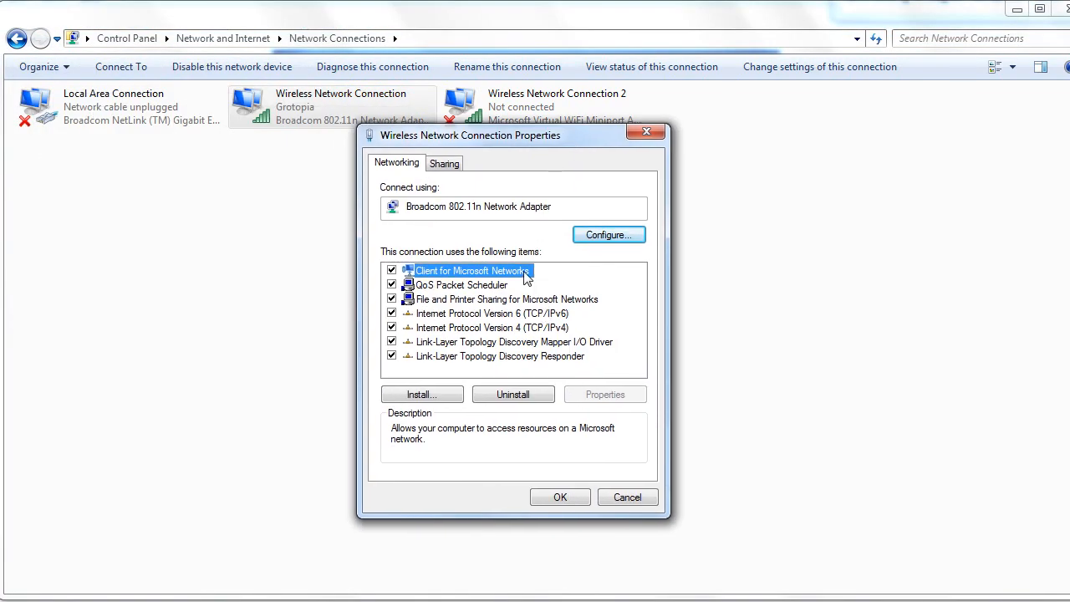
pyautogui.click(510, 330)
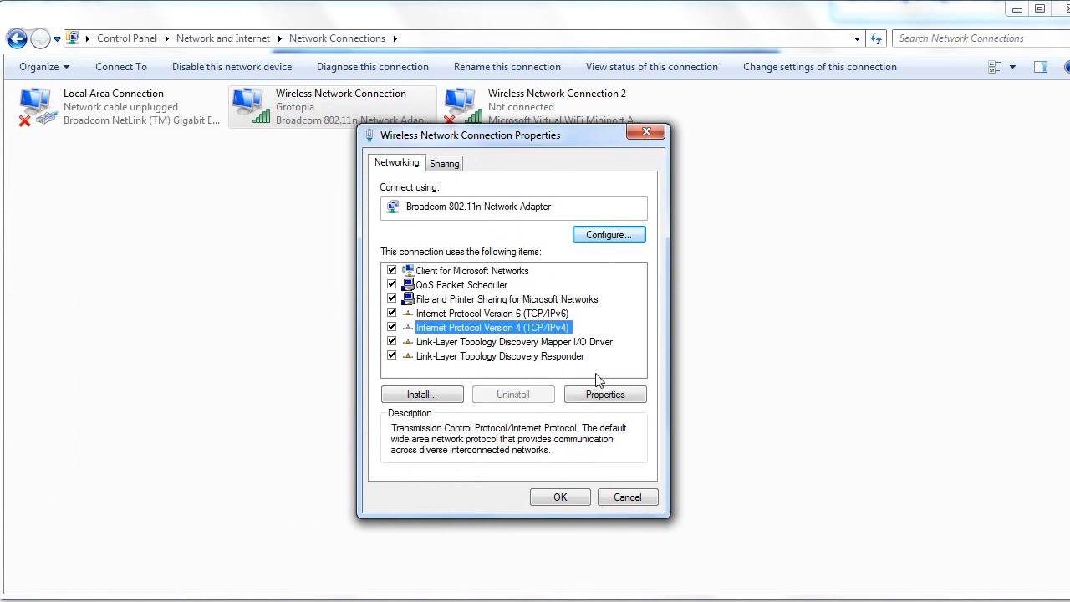
pyautogui.click(595, 396)
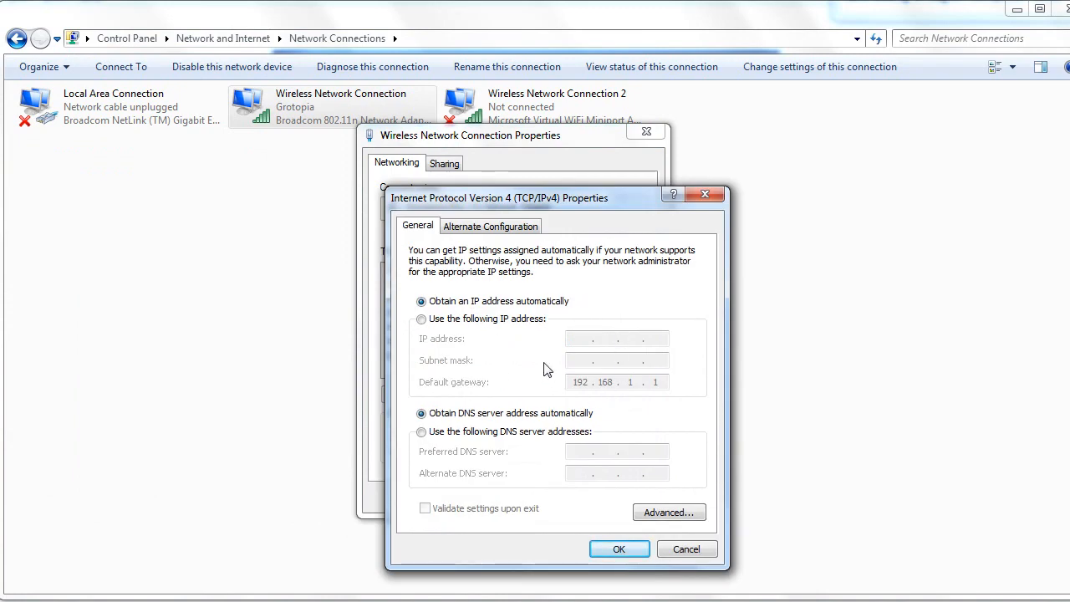
# - Switch to manual IP address 192.168.1.2, subnet mask 255.255.255.0 and preferred DNS server 192.168.1.1, declining to save the configuration yet
pyautogui.click(421, 320)
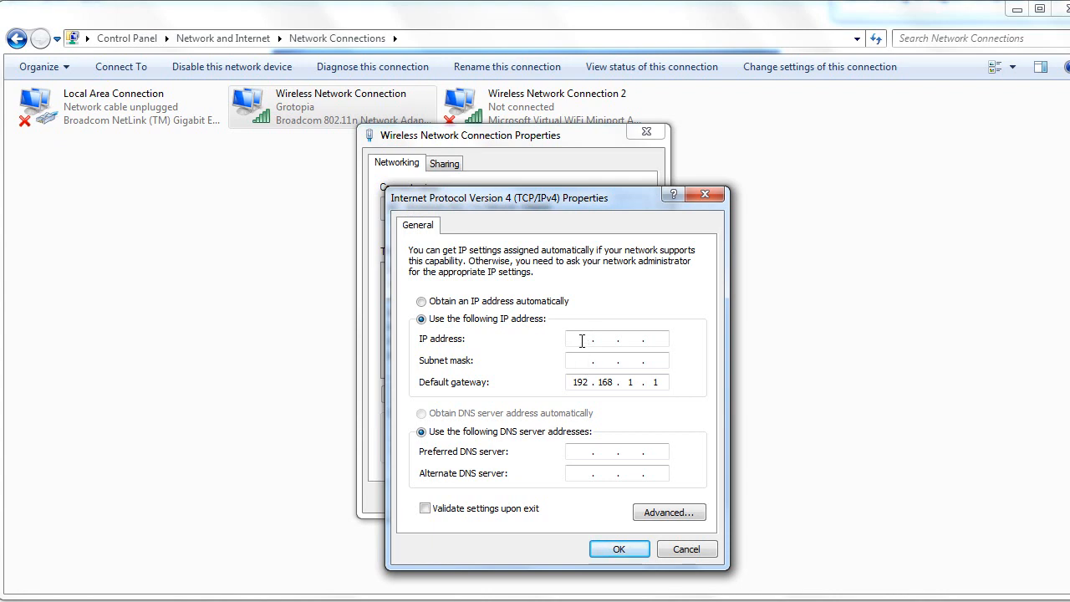
pyautogui.write('192.168.1.2')
pyautogui.click(586, 361)
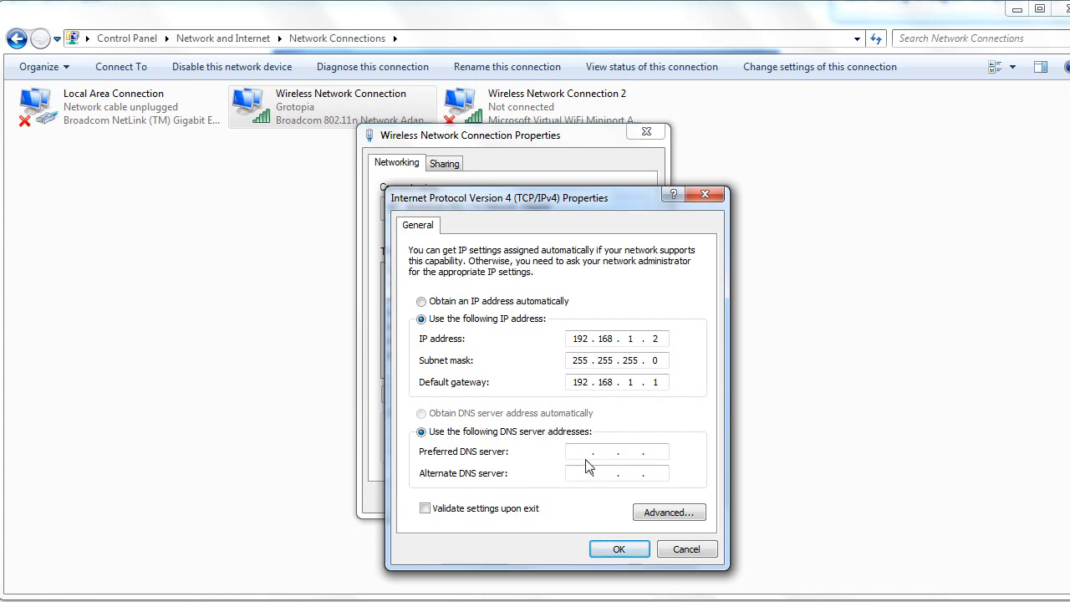
pyautogui.write('192 . 168 . 1 . 1')
pyautogui.click(628, 551)
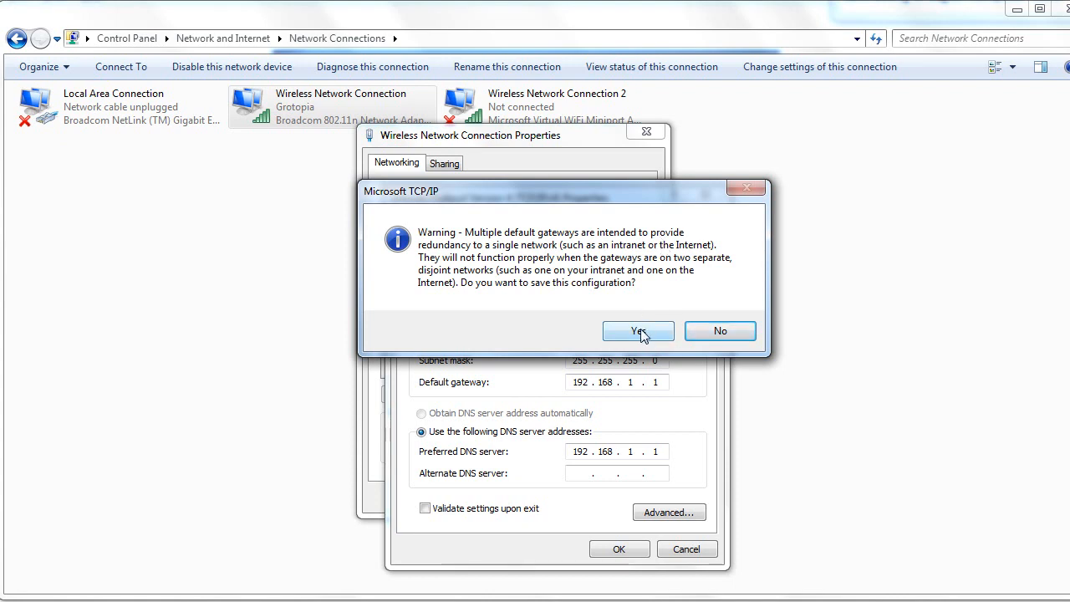
pyautogui.click(717, 331)
# - Change the IP address to 192.168.1.16, accept the multiple-gateway configuration and save the Wireless Network Connection properties
pyautogui.doubleClick(656, 339)
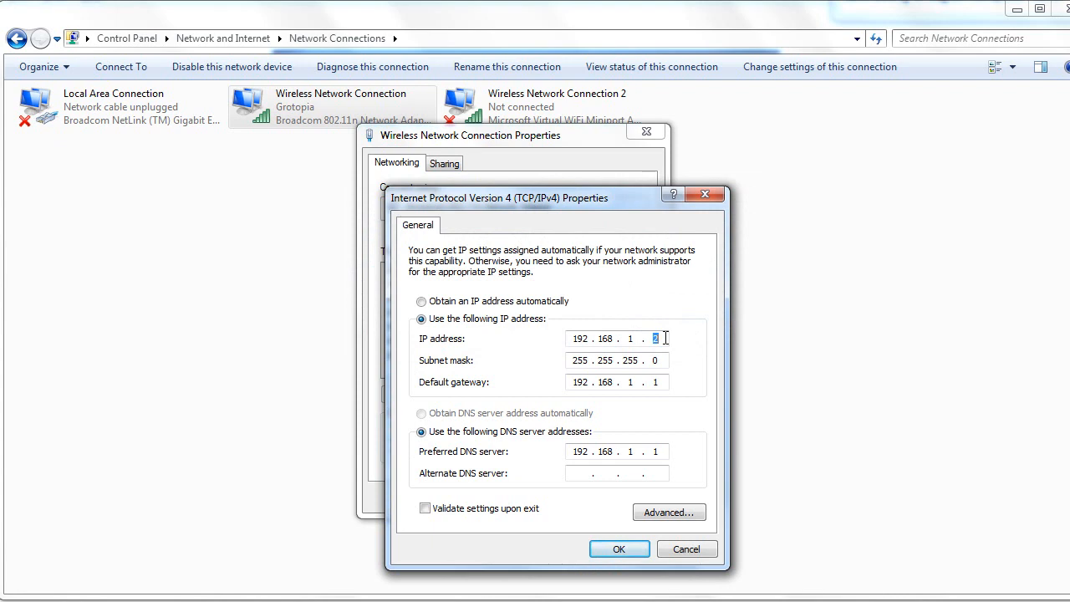
pyautogui.write('16')
pyautogui.click(619, 550)
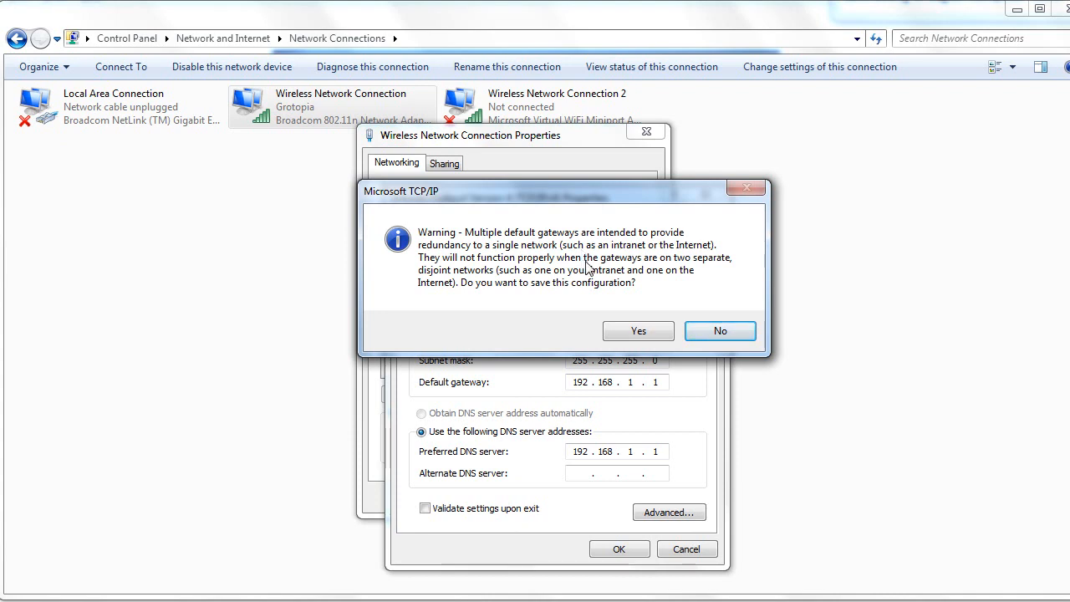
pyautogui.click(638, 330)
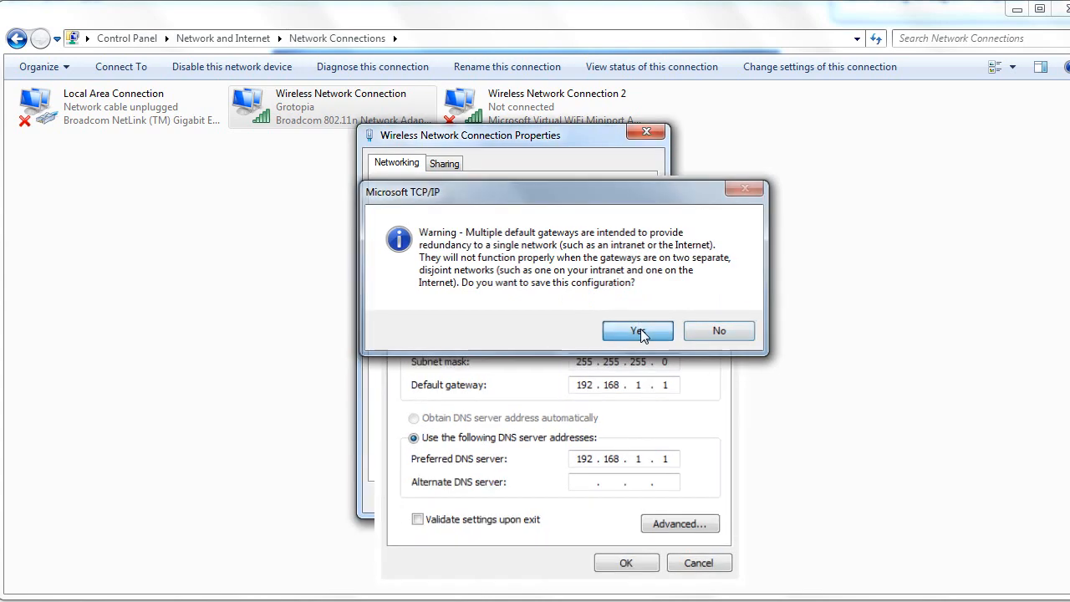
pyautogui.click(574, 498)
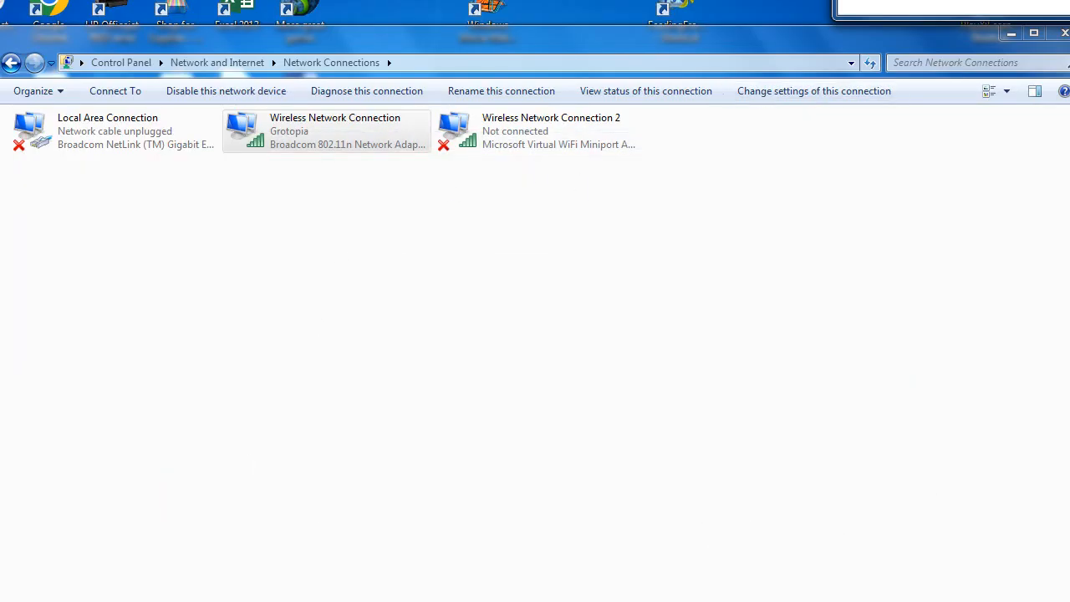
# - Open the computer's system information and its settings for changing the computer name and workgroup
pyautogui.press('super')
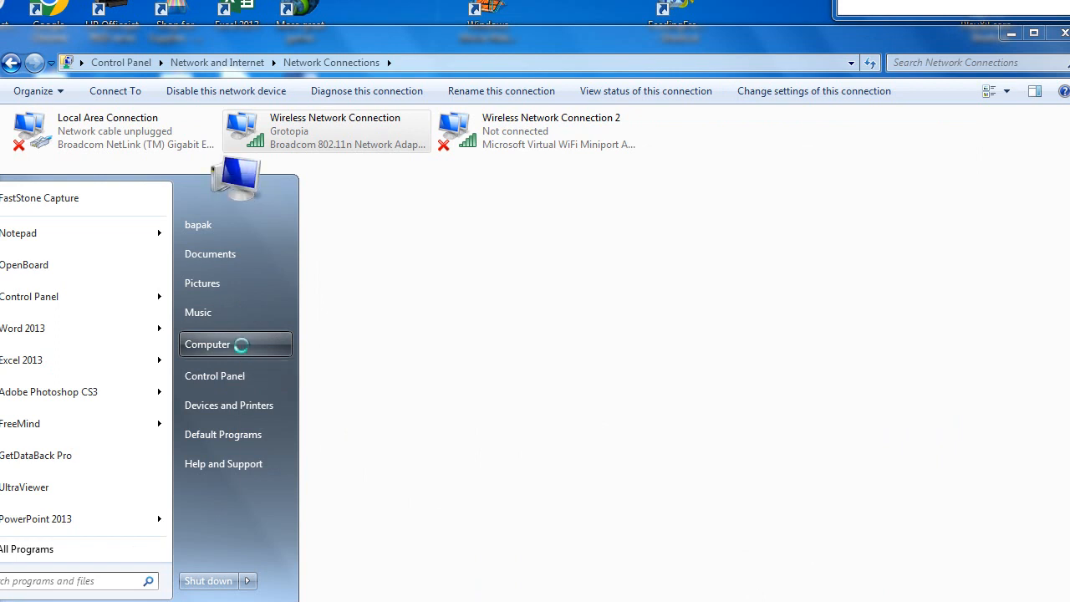
pyautogui.rightClick(241, 345)
pyautogui.click(294, 488)
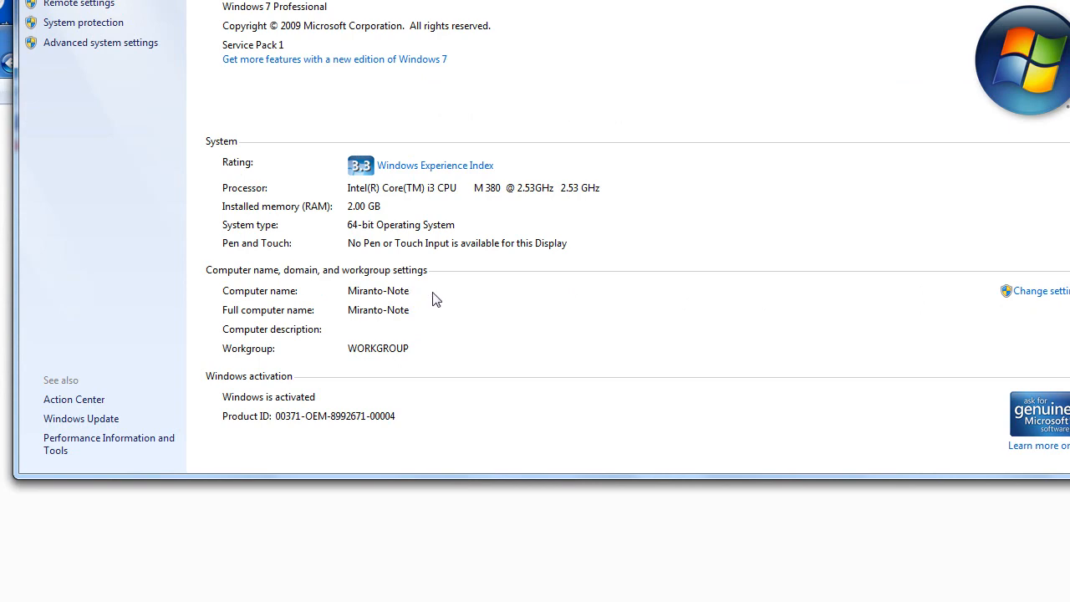
pyautogui.click(1037, 293)
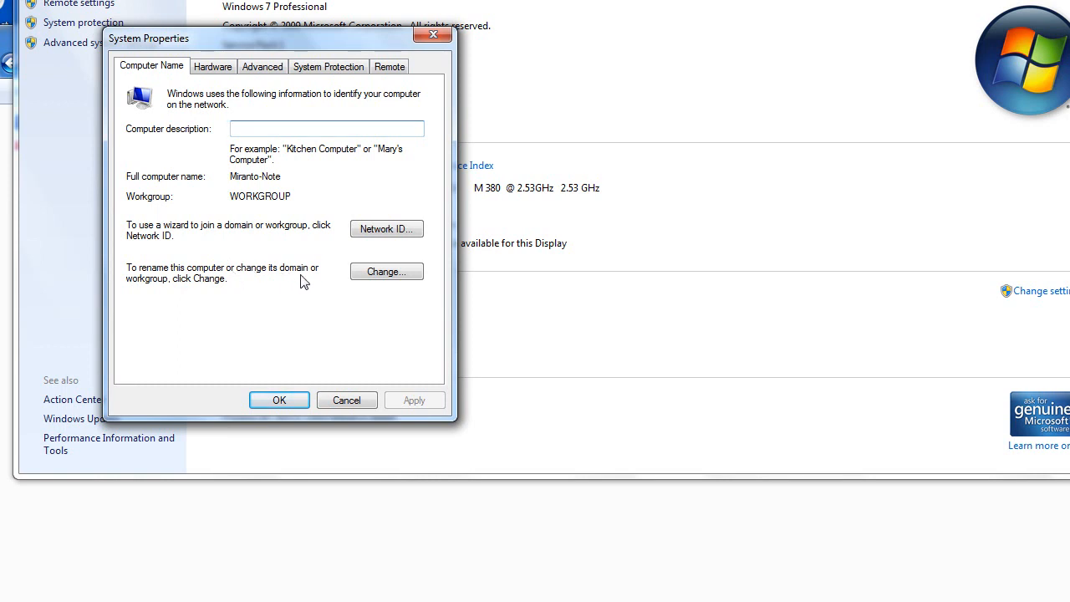
pyautogui.click(382, 276)
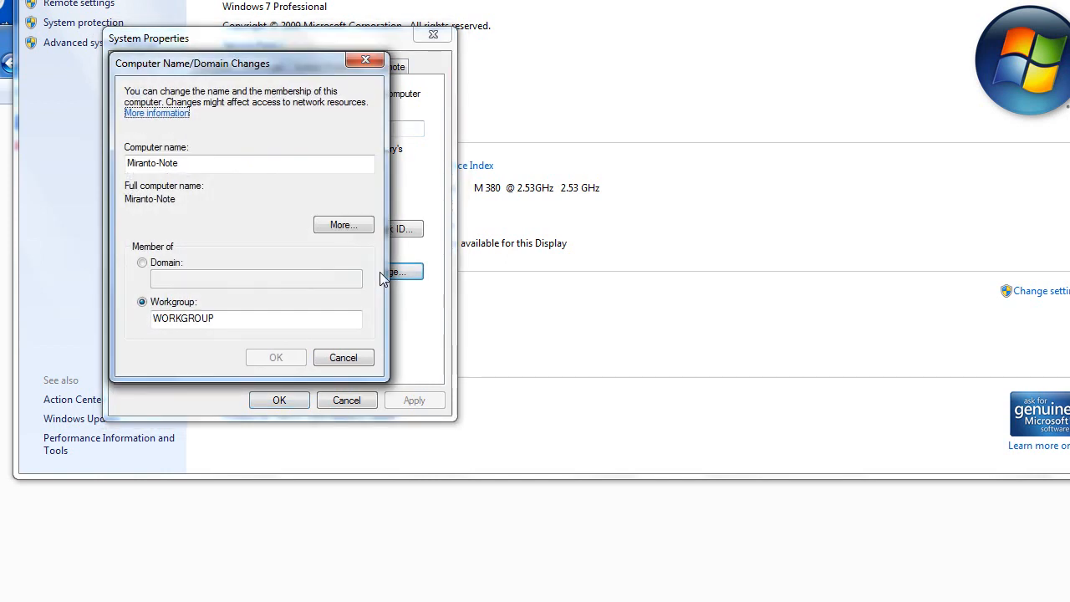
# - Examine the computer name and workgroup name, then cancel the changes and close the system windows
pyautogui.click(210, 165)
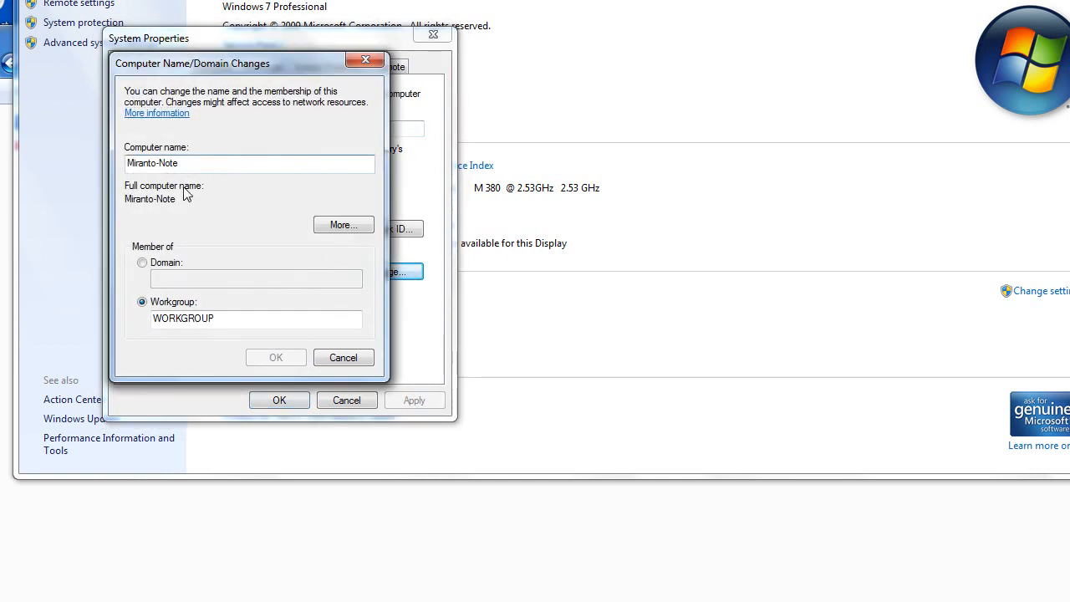
pyautogui.click(227, 318)
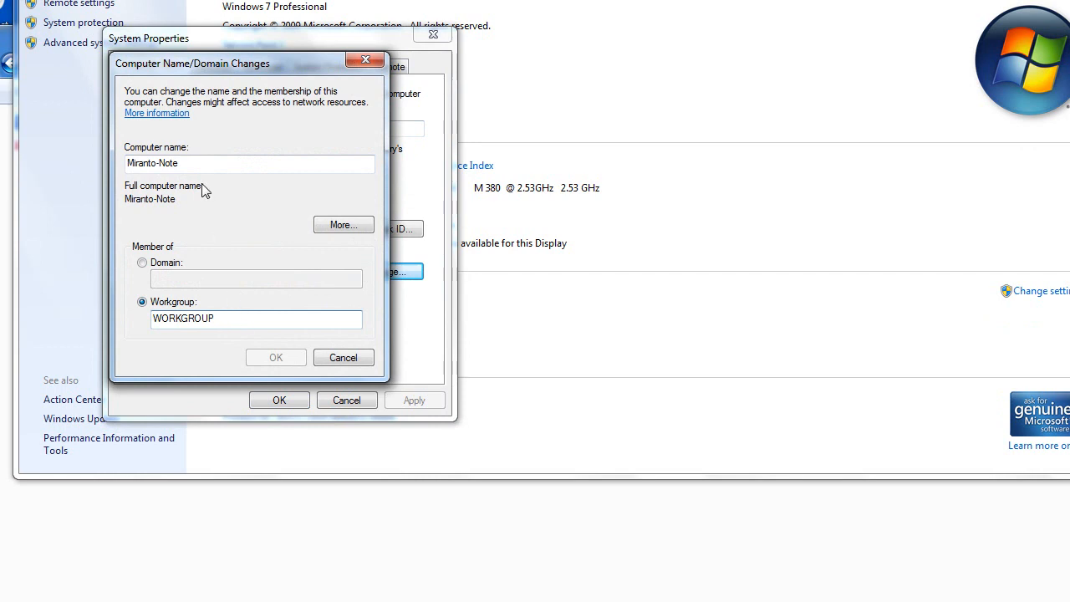
pyautogui.moveTo(234, 318); pyautogui.dragTo(155, 325)
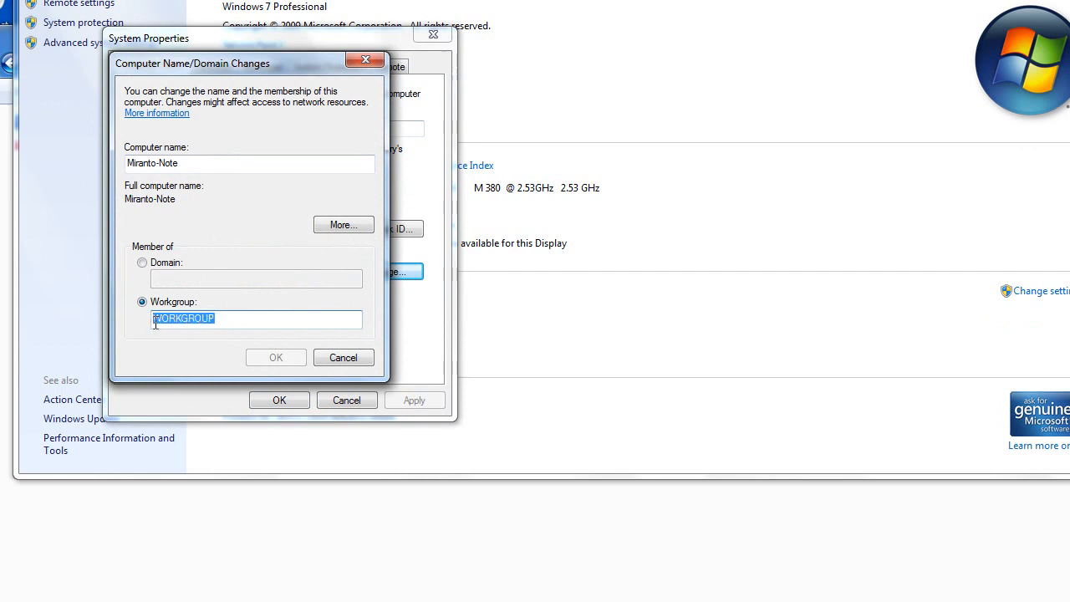
pyautogui.click(194, 163)
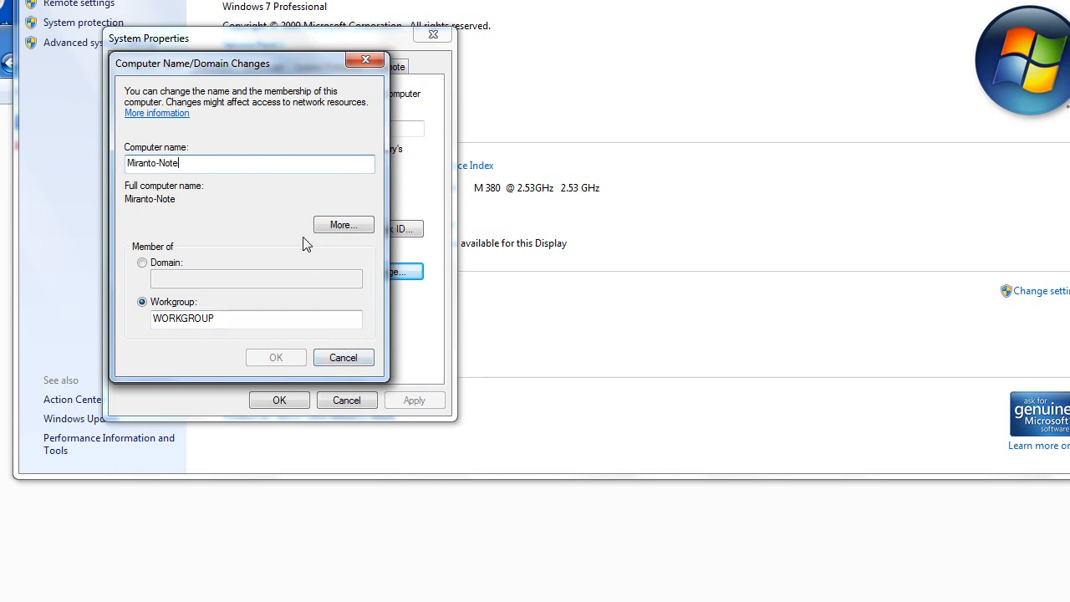
pyautogui.click(343, 357)
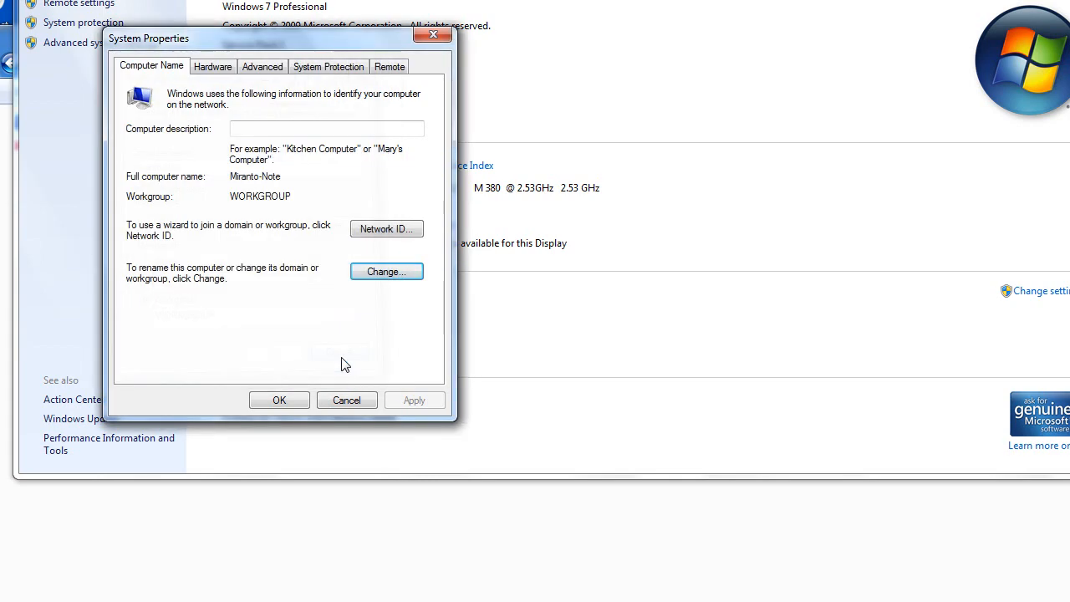
pyautogui.click(359, 399)
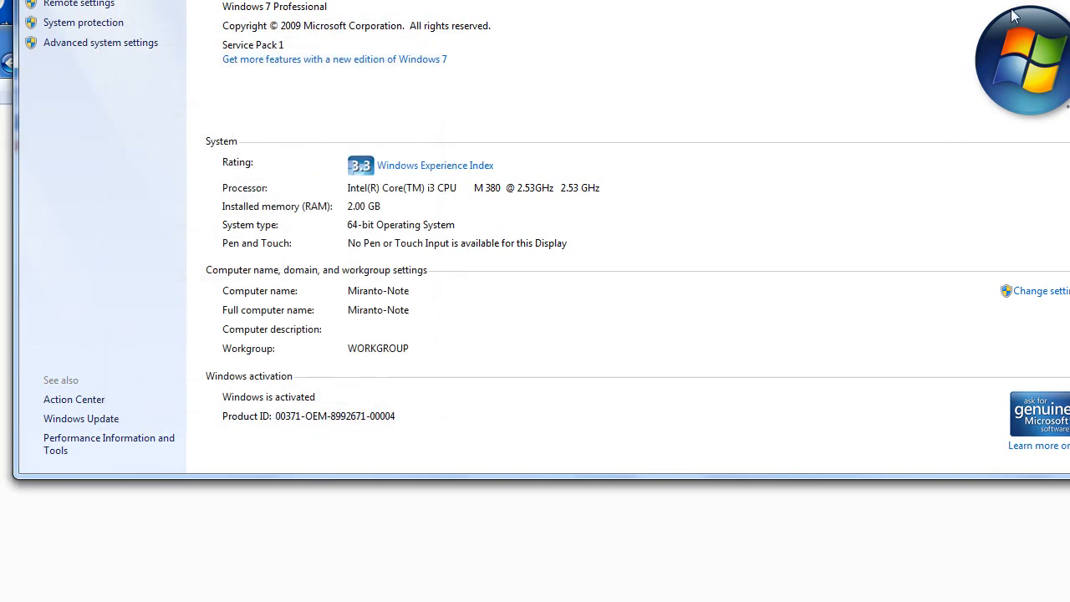
pyautogui.hotkey('alt', 'F4')
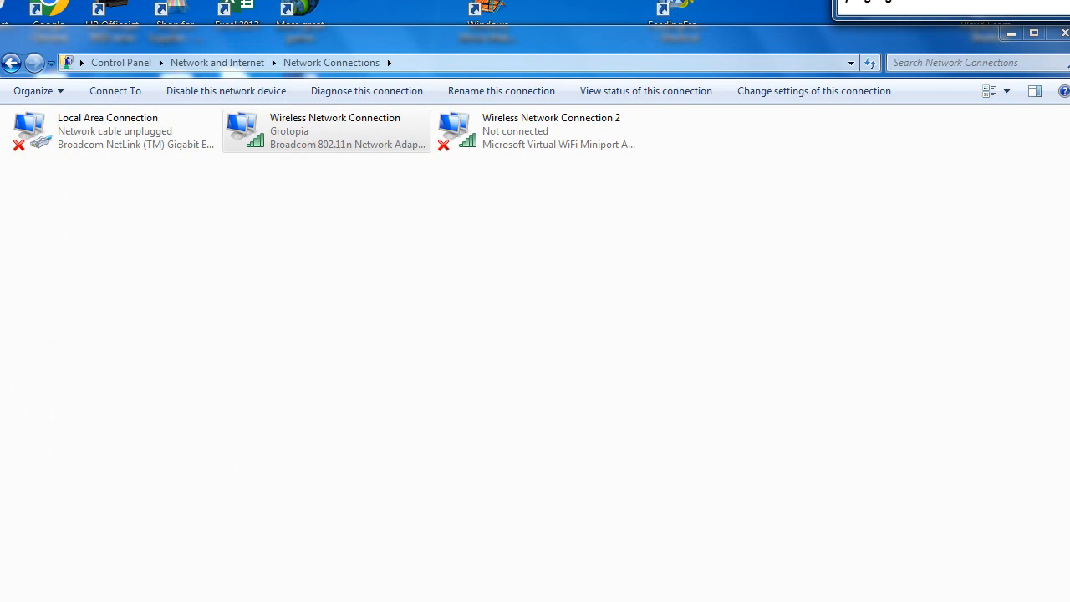
# - Return to the Control Panel home and display all its items as small icons
pyautogui.click(892, 244)
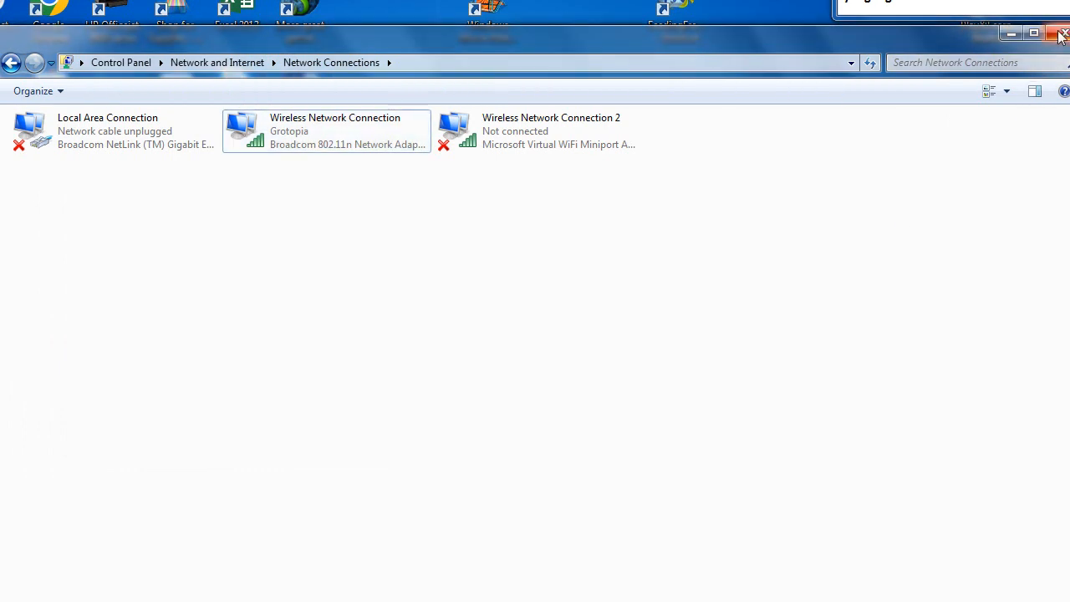
pyautogui.click(136, 64)
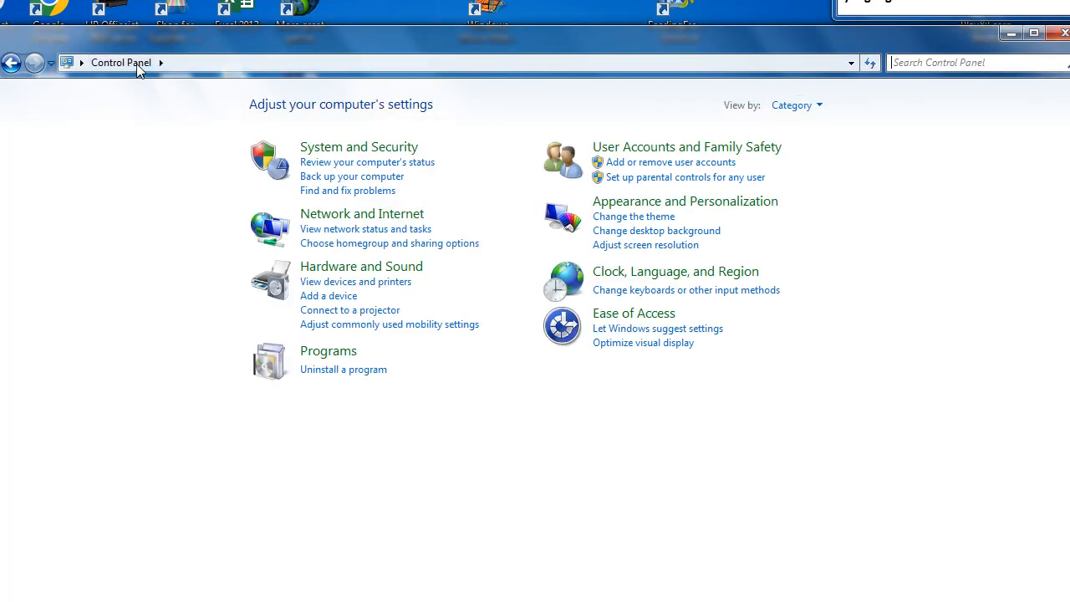
pyautogui.click(807, 107)
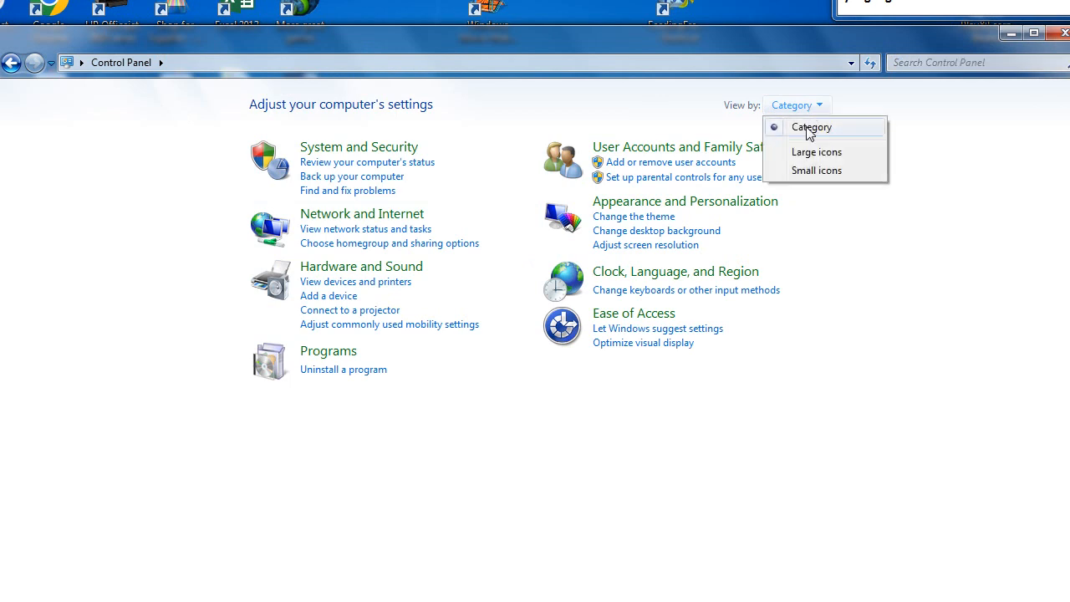
pyautogui.click(815, 173)
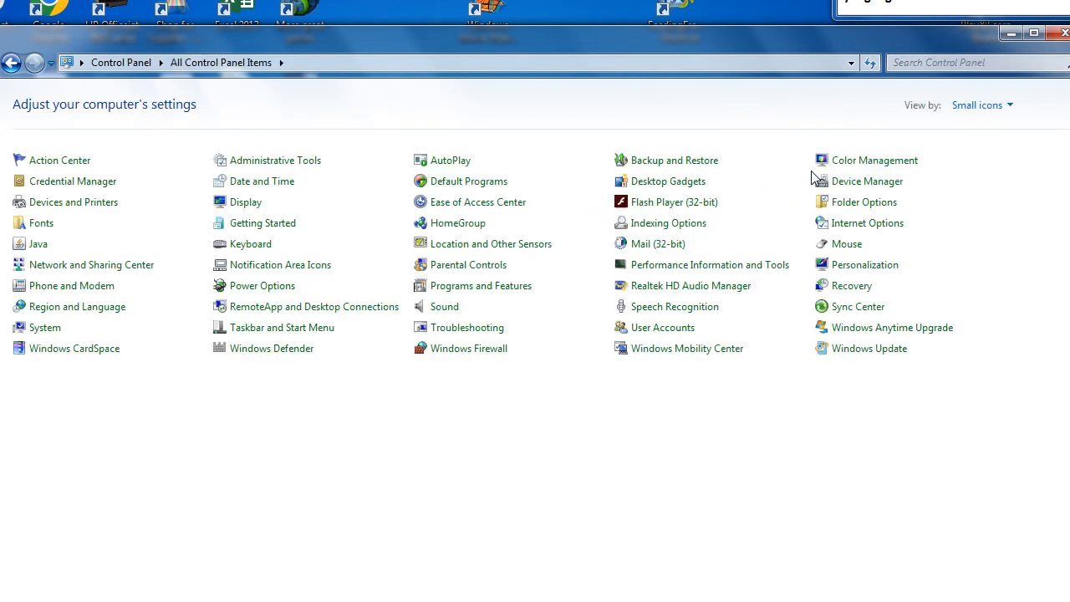
# - Open the Network and Sharing Center, look through the managed wireless networks and close the window
pyautogui.click(76, 268)
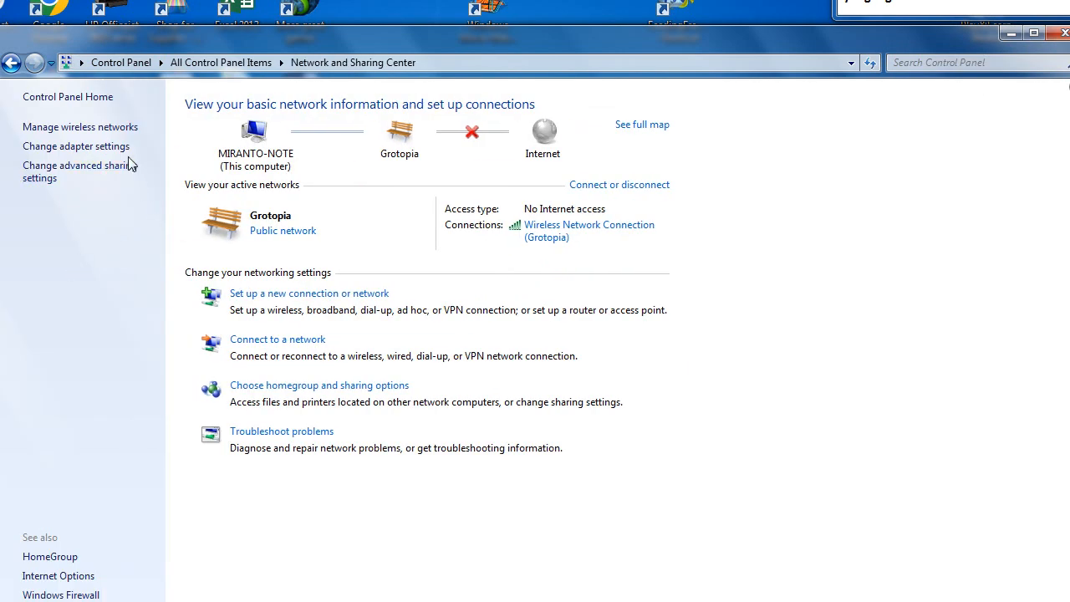
pyautogui.click(89, 135)
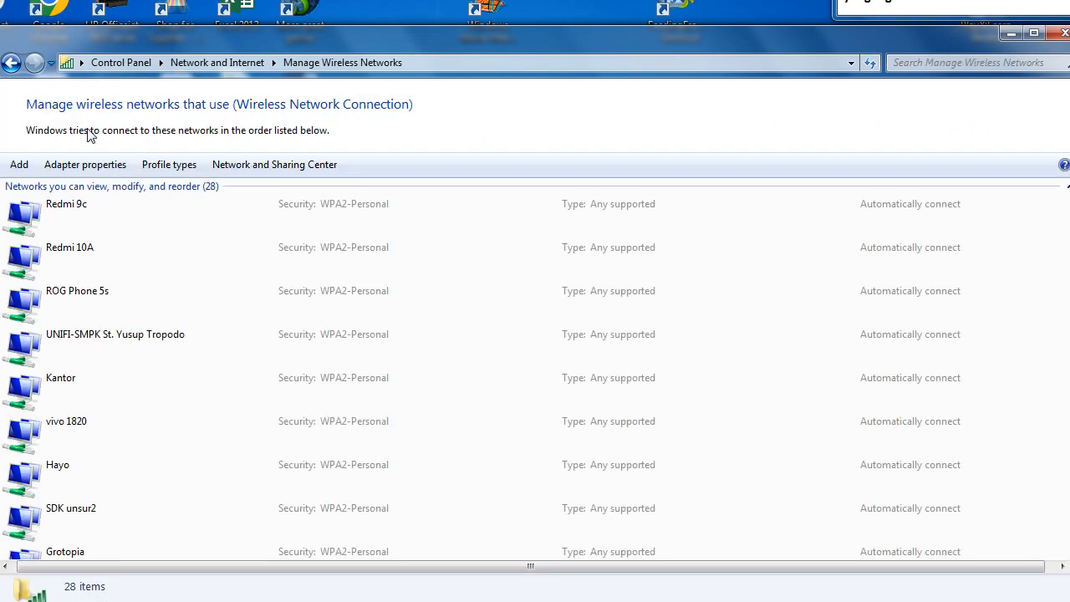
pyautogui.scroll(-5, 425, 301)
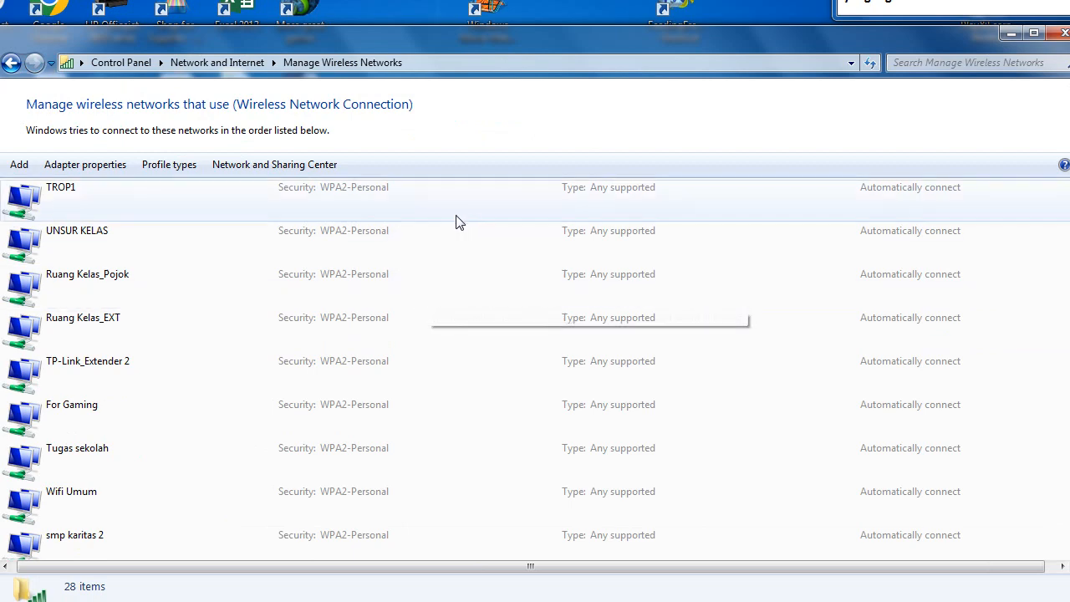
pyautogui.click(1060, 34)
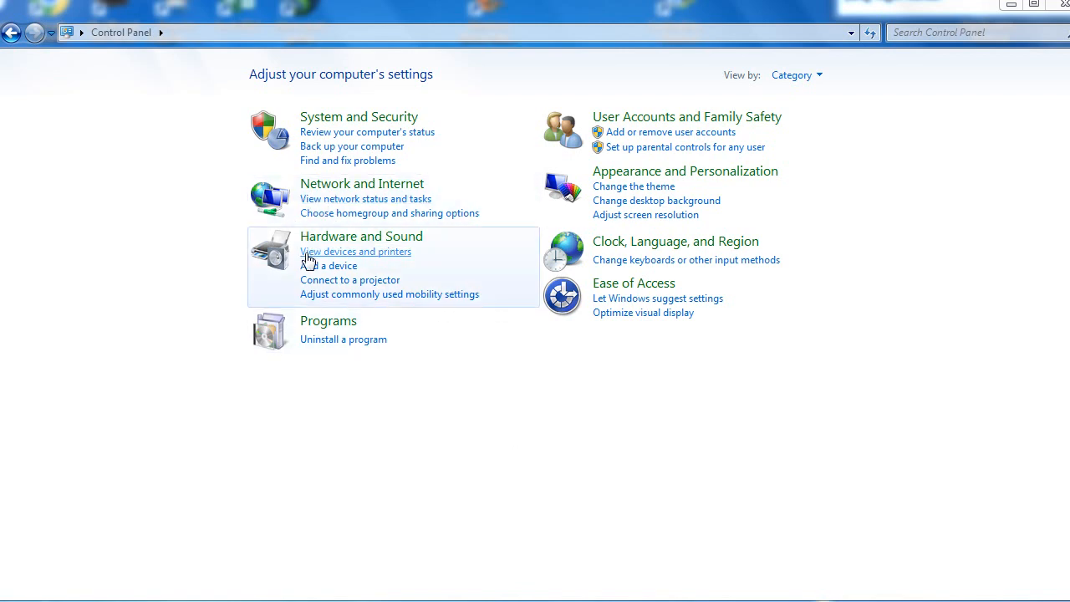
# - Open the Network and Sharing Center's advanced sharing settings and expand the Home or Work profile
pyautogui.click(348, 192)
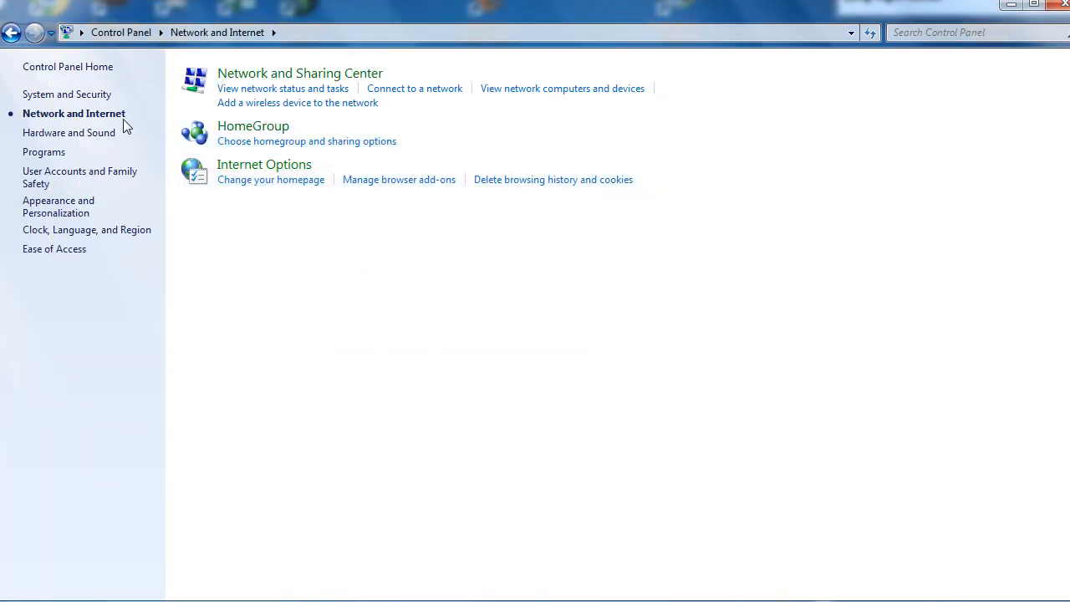
pyautogui.click(284, 77)
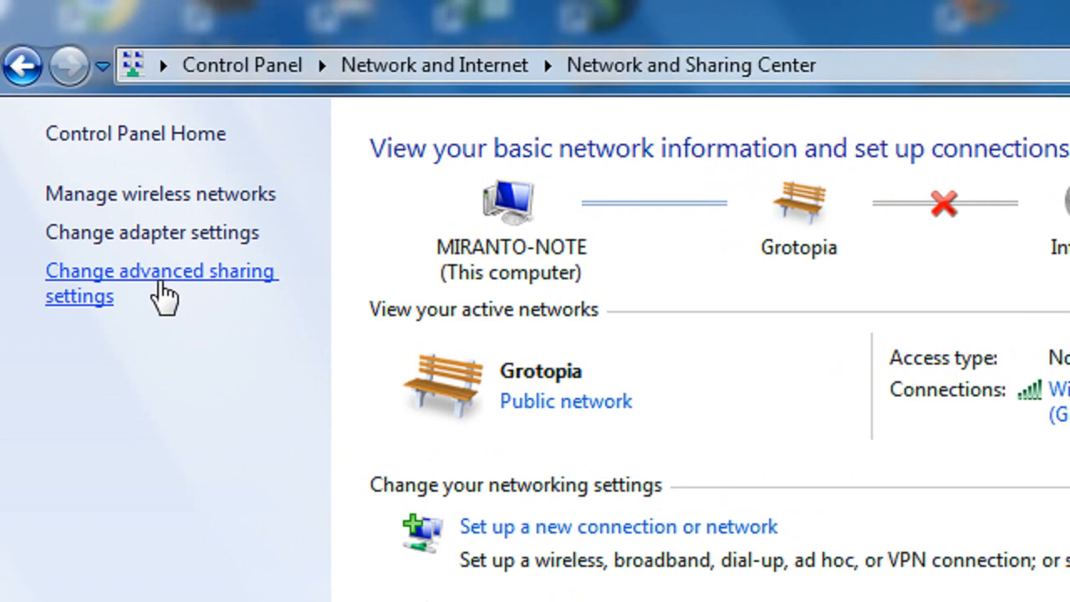
pyautogui.click(163, 294)
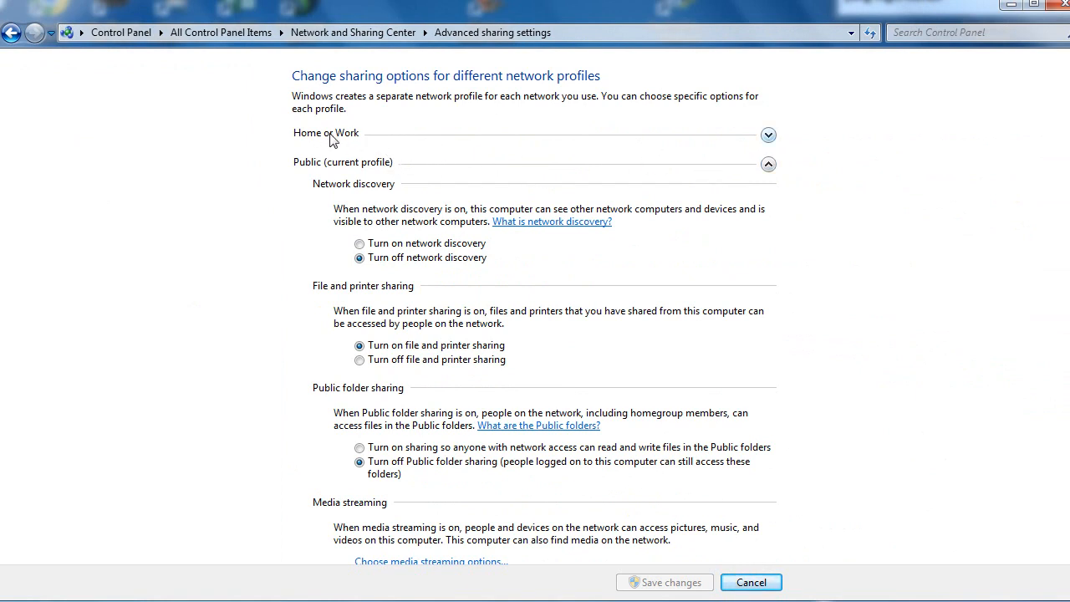
pyautogui.click(769, 135)
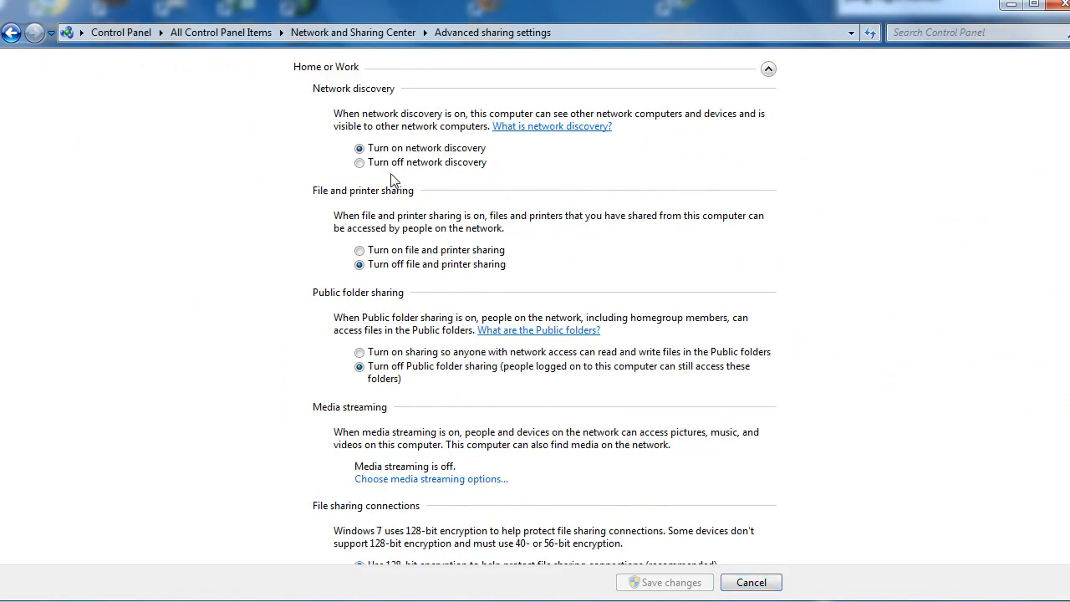
pyautogui.scroll(1, 516, 207)
pyautogui.scroll(-1, 516, 207)
pyautogui.scroll(1, 516, 207)
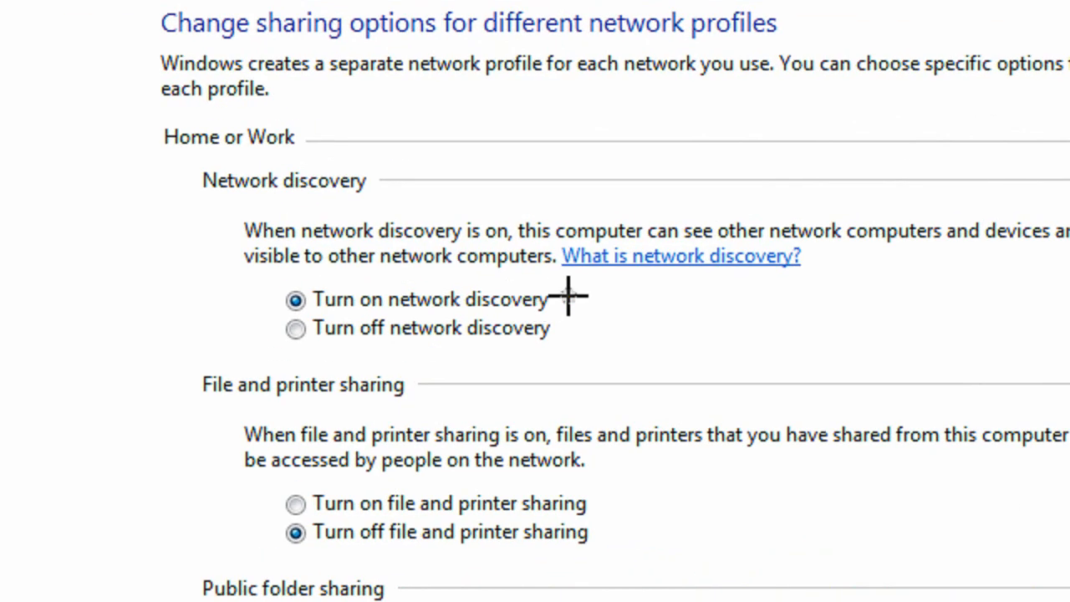
pyautogui.moveTo(560, 303); pyautogui.dragTo(778, 307)
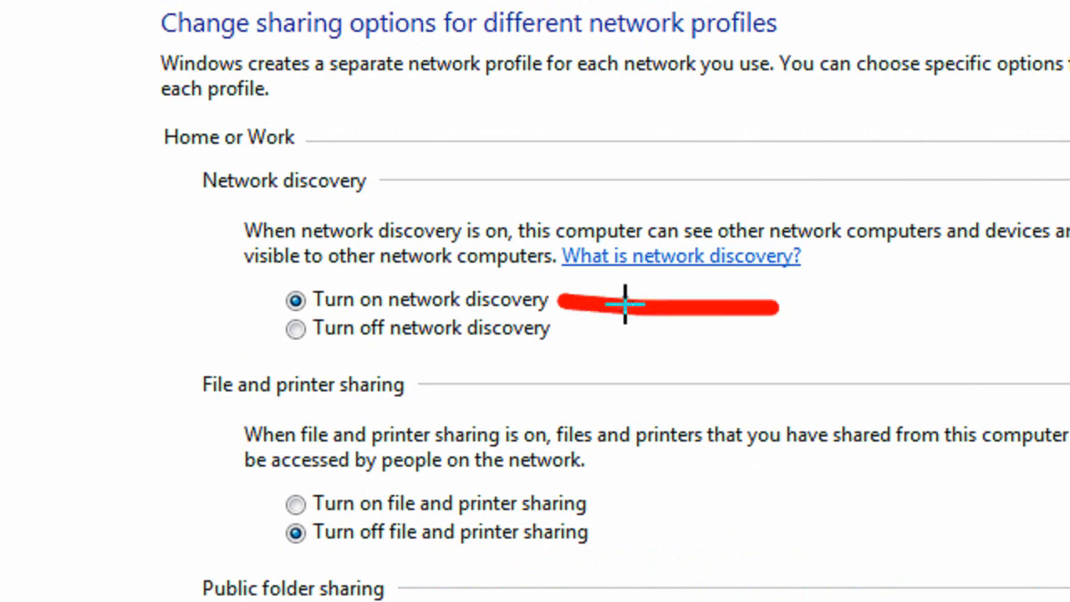
pyautogui.click(611, 281)
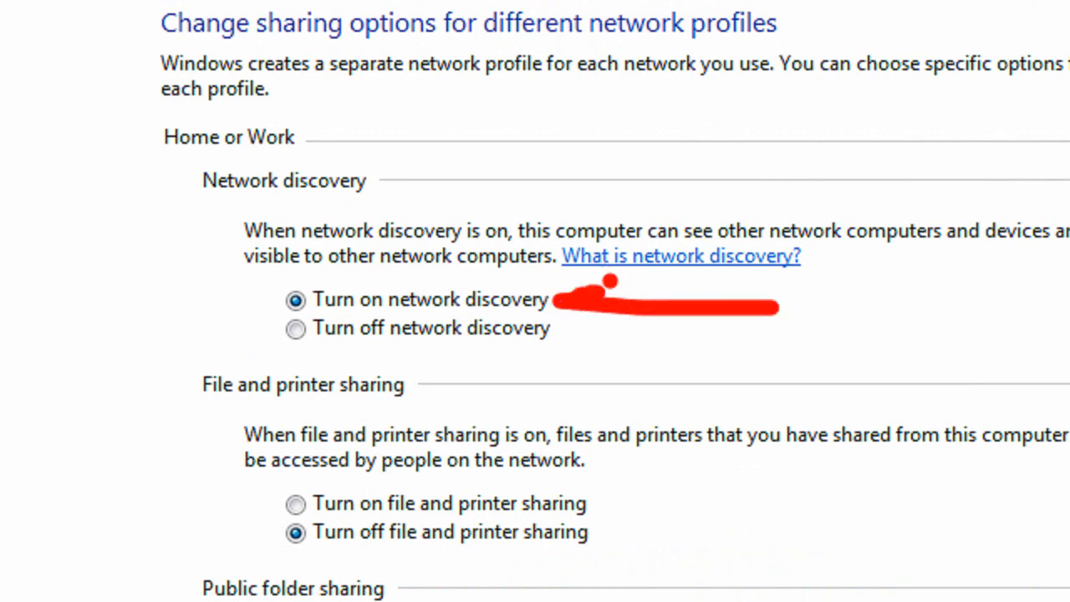
pyautogui.moveTo(578, 299); pyautogui.dragTo(617, 339)
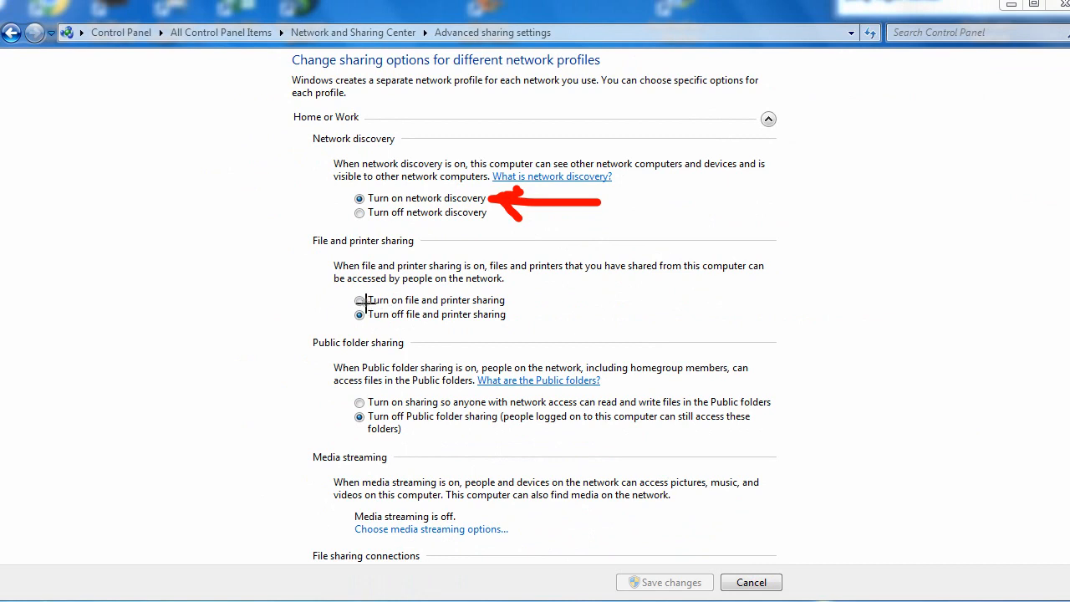
pyautogui.moveTo(512, 303); pyautogui.dragTo(640, 302)
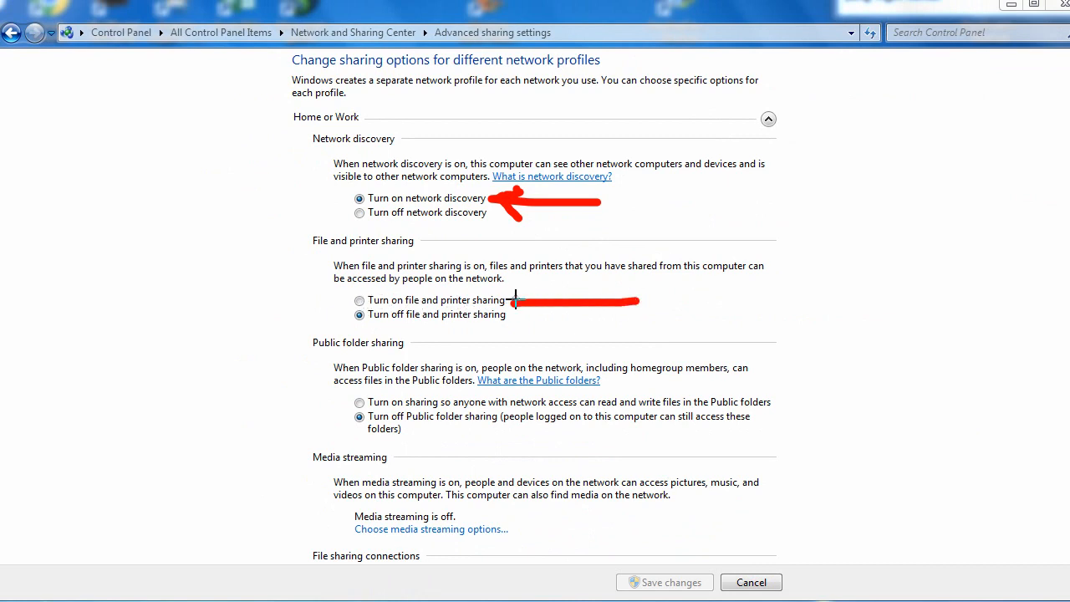
pyautogui.moveTo(539, 282)
pyautogui.mouseDown()
pyautogui.moveTo(515, 301)
pyautogui.moveTo(535, 320)
pyautogui.mouseUp()
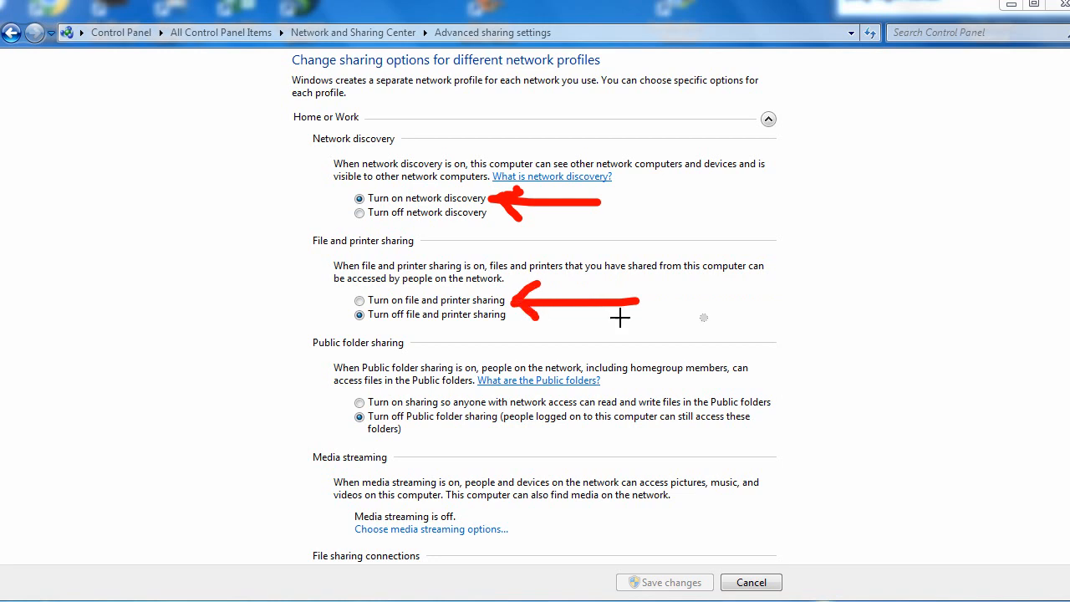
# - Turn on file and printer sharing for the Home or Work network profile
pyautogui.click(360, 300)
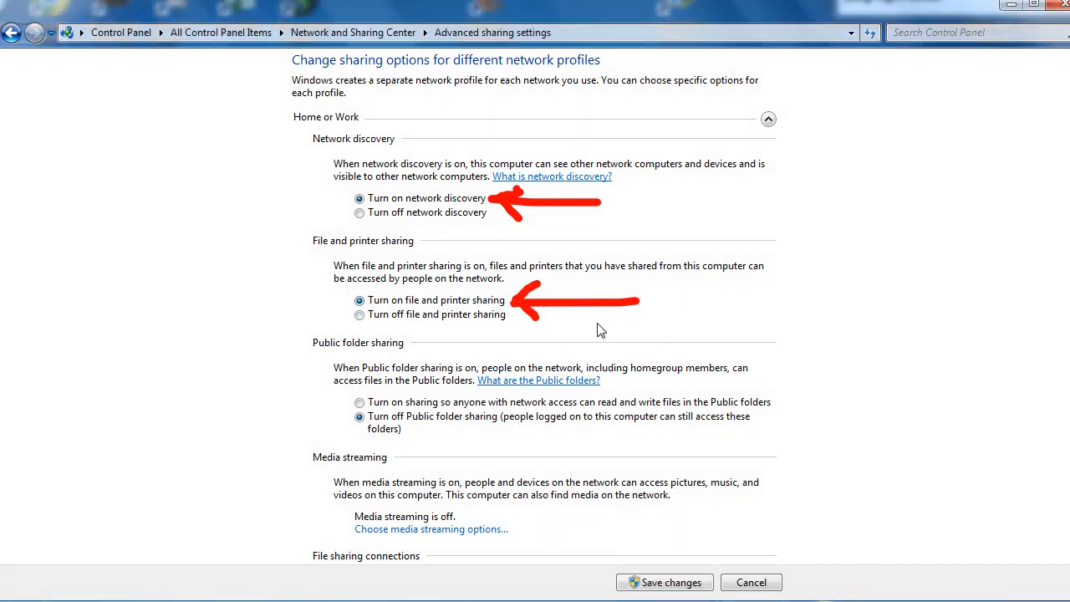
pyautogui.scroll(-1, 597, 329)
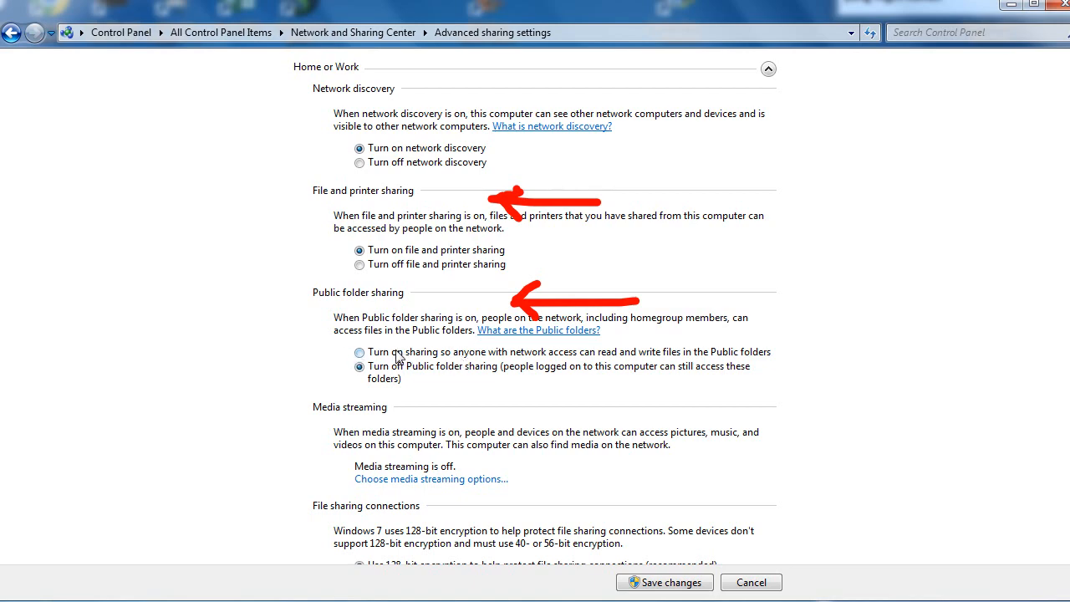
pyautogui.scroll(-1, 398, 356)
pyautogui.scroll(-1, 399, 355)
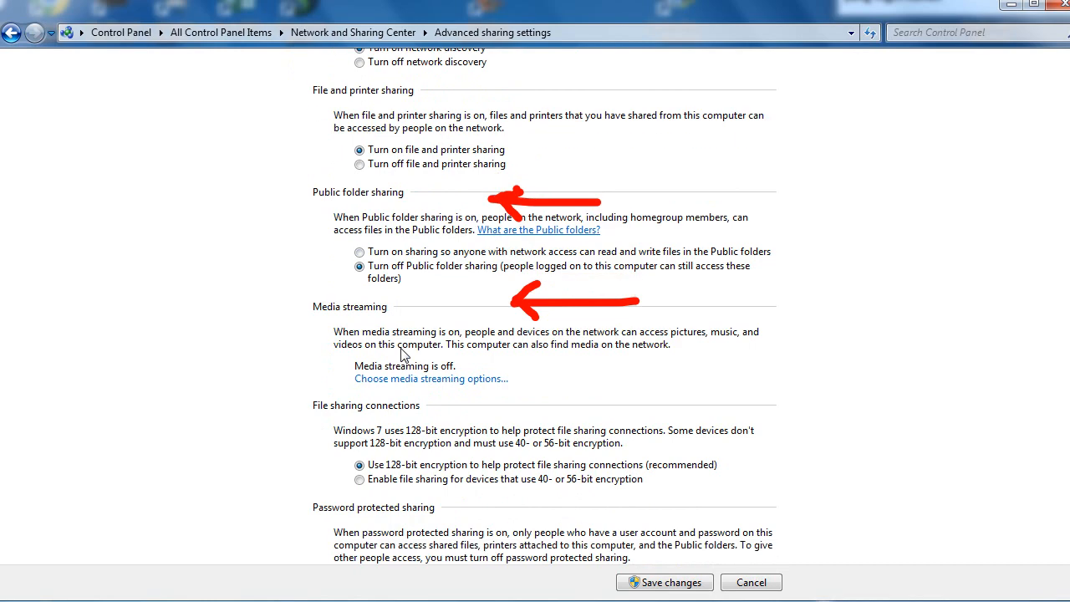
pyautogui.scroll(-2, 419, 328)
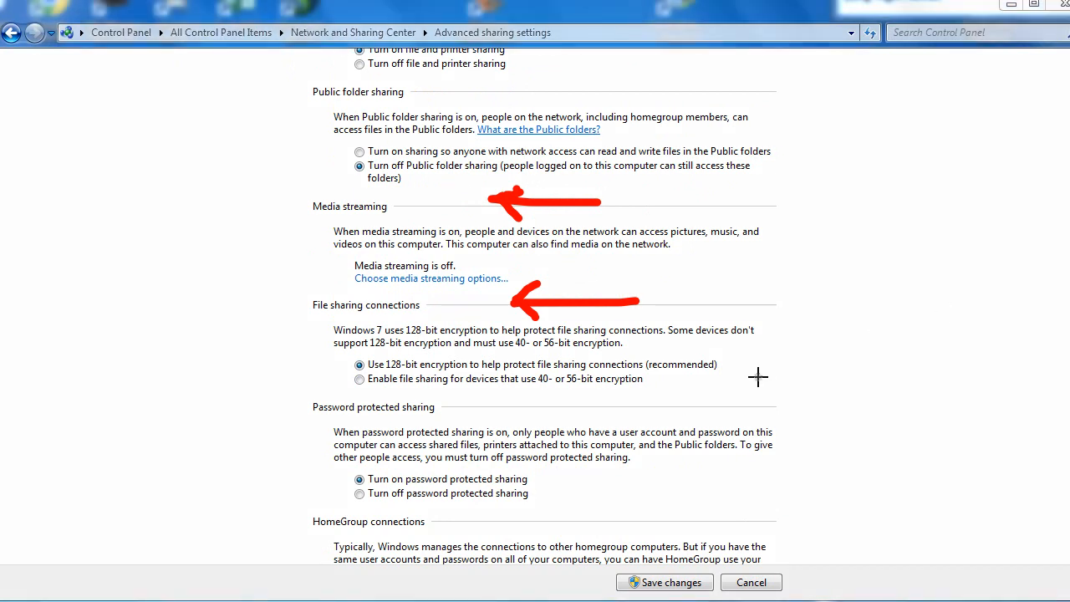
pyautogui.moveTo(733, 368); pyautogui.dragTo(841, 367)
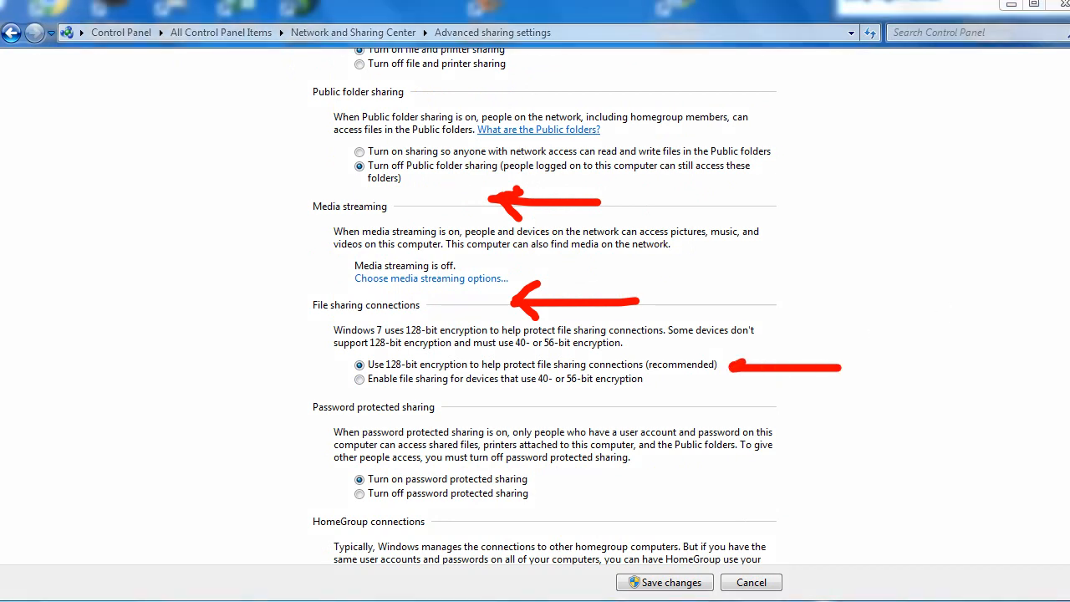
pyautogui.moveTo(757, 356)
pyautogui.mouseDown()
pyautogui.moveTo(732, 368)
pyautogui.moveTo(759, 388)
pyautogui.mouseUp()
pyautogui.moveTo(537, 493)
pyautogui.mouseDown()
pyautogui.moveTo(610, 494)
pyautogui.moveTo(554, 482)
pyautogui.moveTo(536, 493)
pyautogui.moveTo(564, 508)
pyautogui.mouseUp()
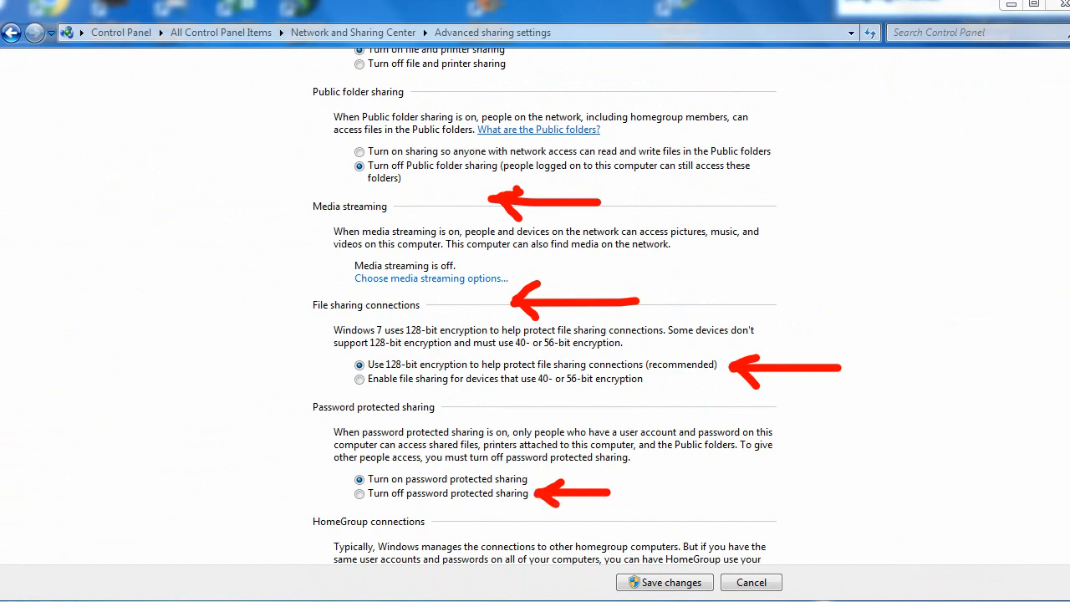
# - Turn off password protected sharing for the Home or Work profile, save the sharing settings and close the window
pyautogui.click(360, 494)
pyautogui.scroll(-2, 619, 438)
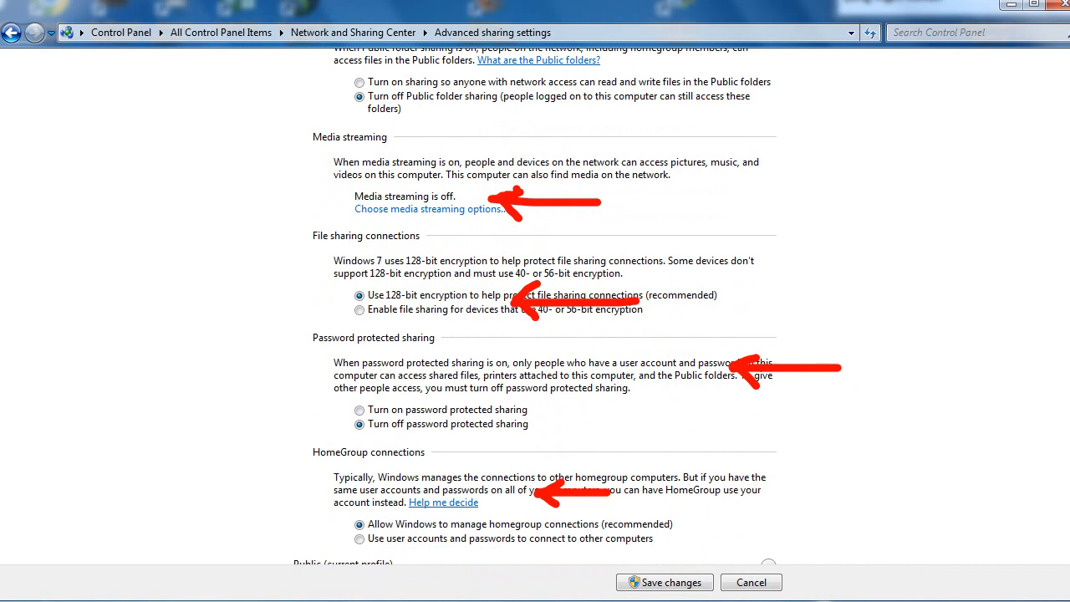
pyautogui.moveTo(507, 200)
pyautogui.mouseDown()
pyautogui.moveTo(509, 210)
pyautogui.moveTo(576, 215)
pyautogui.moveTo(815, 381)
pyautogui.moveTo(517, 475)
pyautogui.mouseUp()
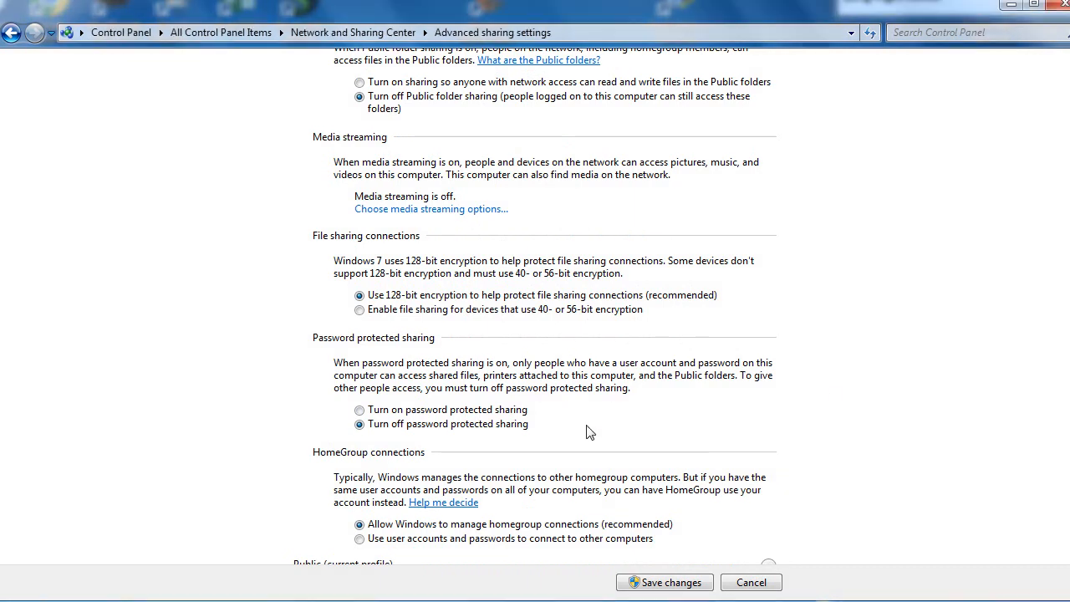
pyautogui.scroll(-1, 588, 432)
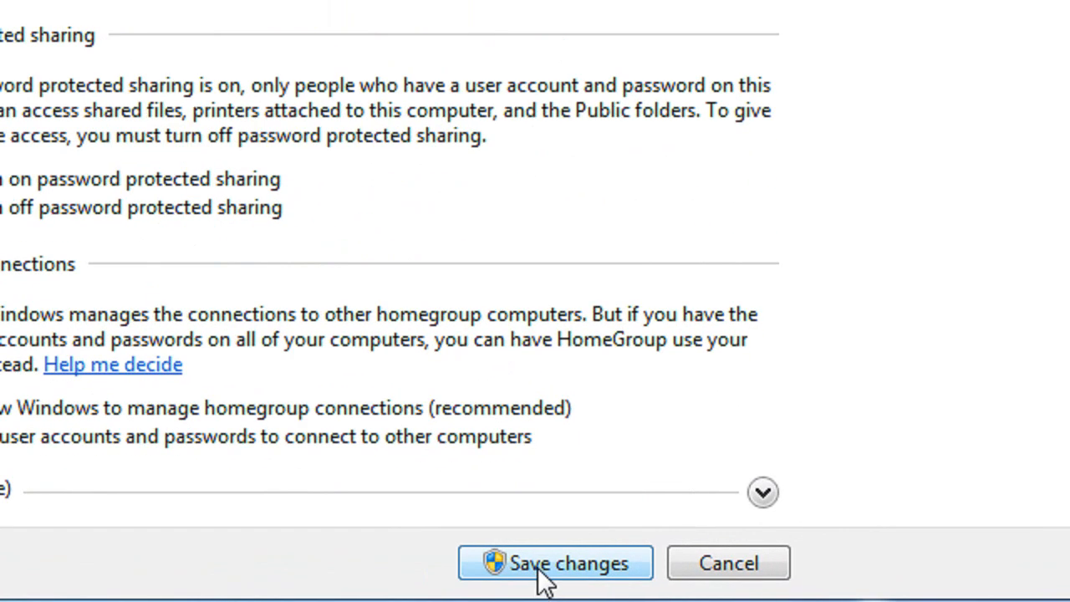
pyautogui.click(652, 583)
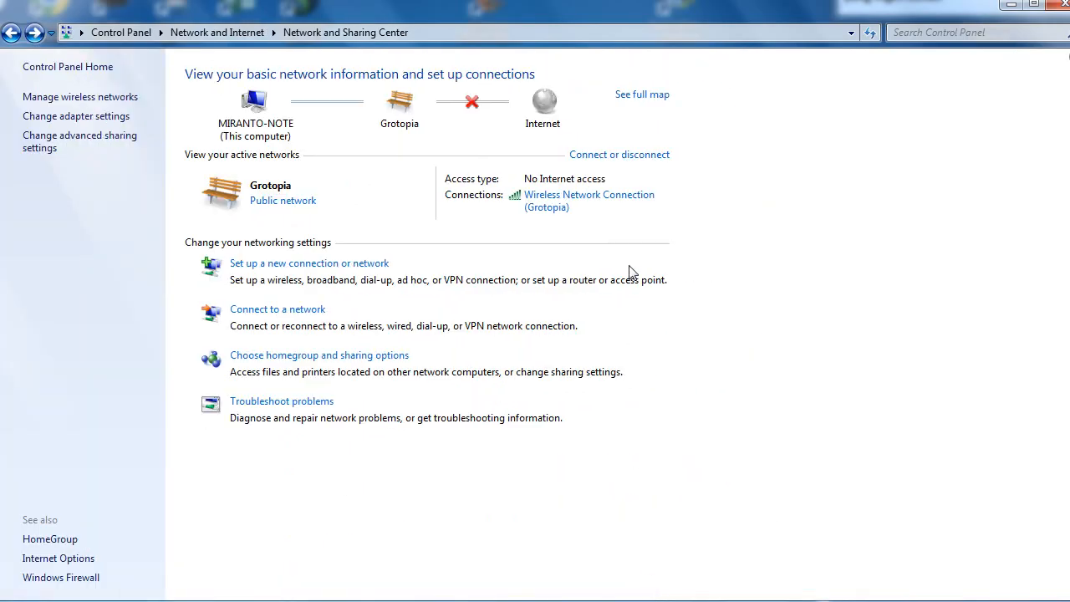
pyautogui.click(1058, 7)
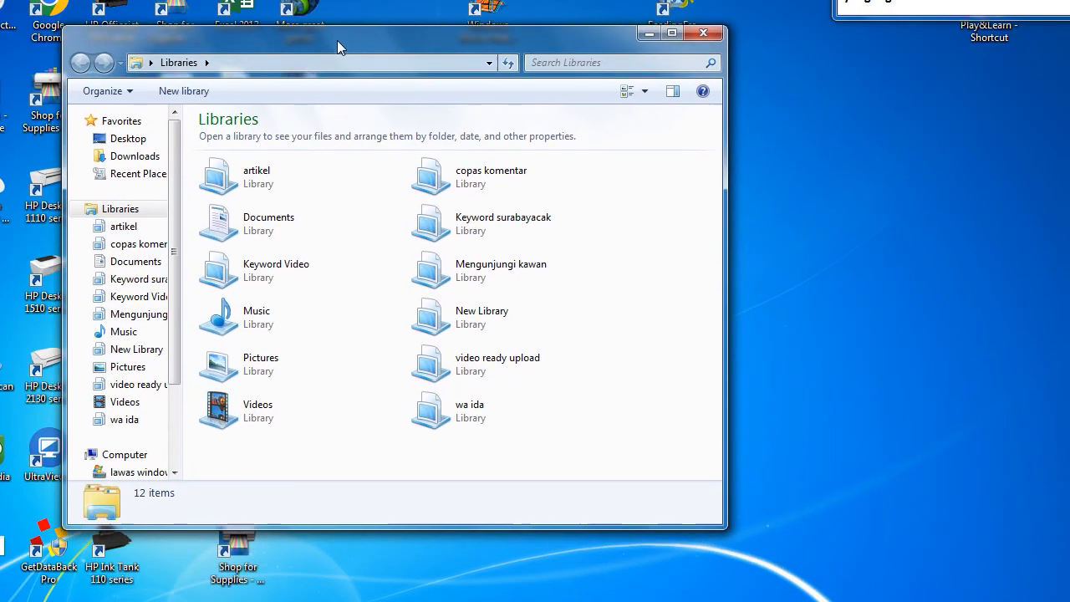
# - Enlarge the Libraries window and browse to the network location \\192.168.1.16\
pyautogui.moveTo(337, 40); pyautogui.dragTo(280, 20)
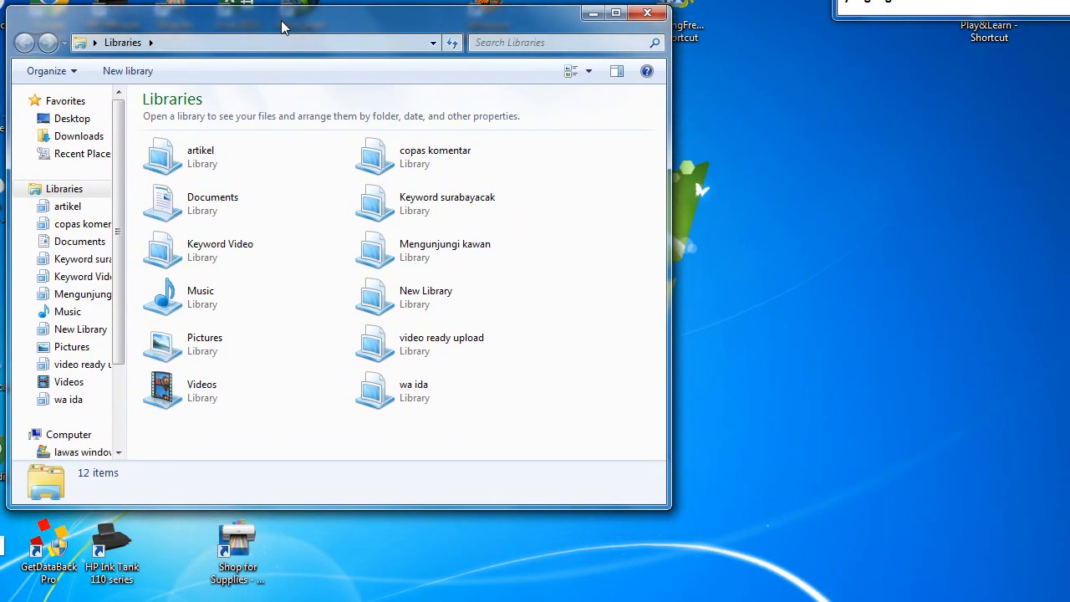
pyautogui.moveTo(664, 505); pyautogui.dragTo(1052, 585)
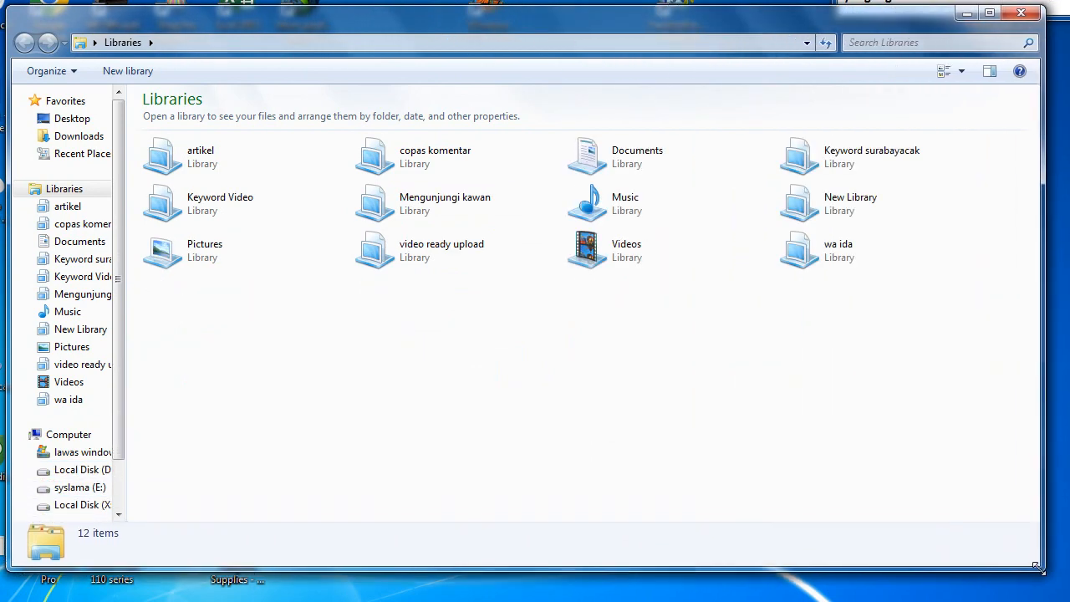
pyautogui.click(270, 41)
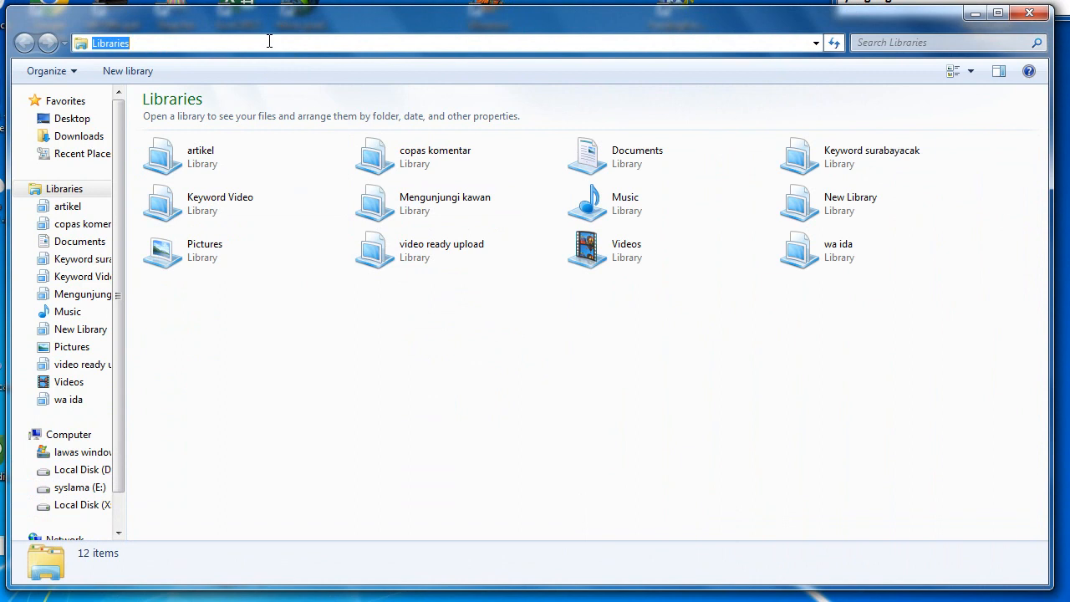
pyautogui.write('\\\\192.168.1.16')
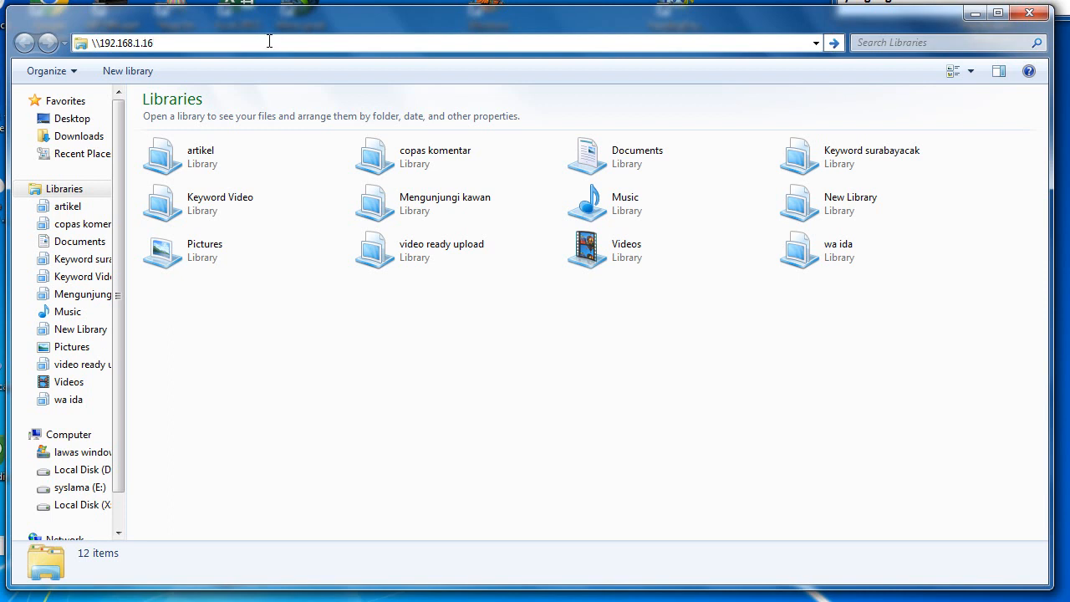
pyautogui.write('\\')
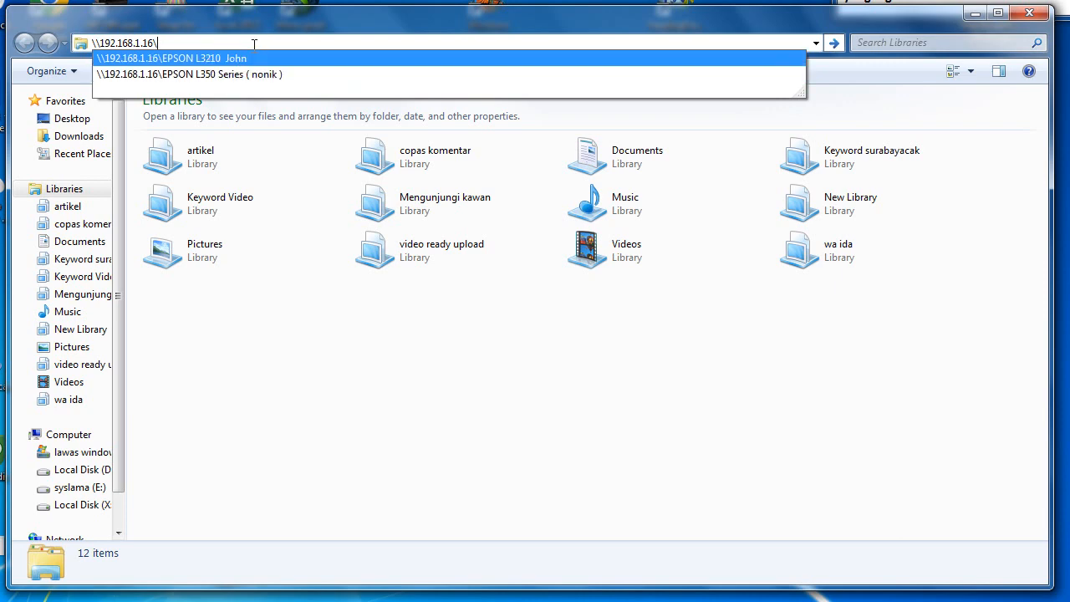
pyautogui.press('Return')
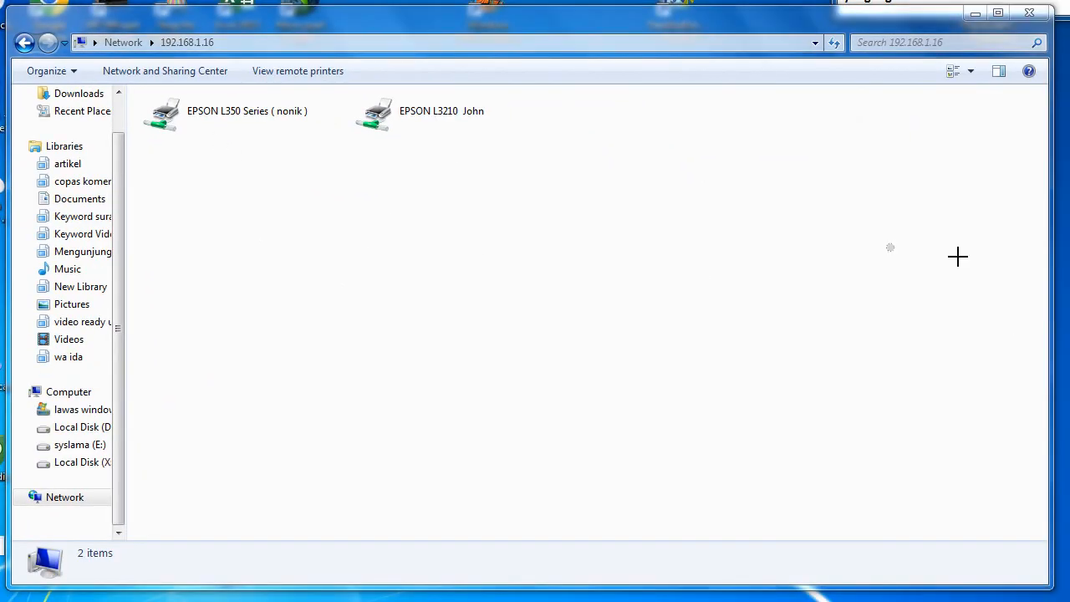
# - Mark the shared EPSON L3210 printer with a red freehand box and an arrow pointing at it
pyautogui.moveTo(342, 92)
pyautogui.mouseDown()
pyautogui.moveTo(343, 164)
pyautogui.moveTo(525, 155)
pyautogui.moveTo(394, 86)
pyautogui.moveTo(502, 83)
pyautogui.moveTo(522, 156)
pyautogui.mouseUp()
pyautogui.moveTo(530, 119); pyautogui.dragTo(609, 117)
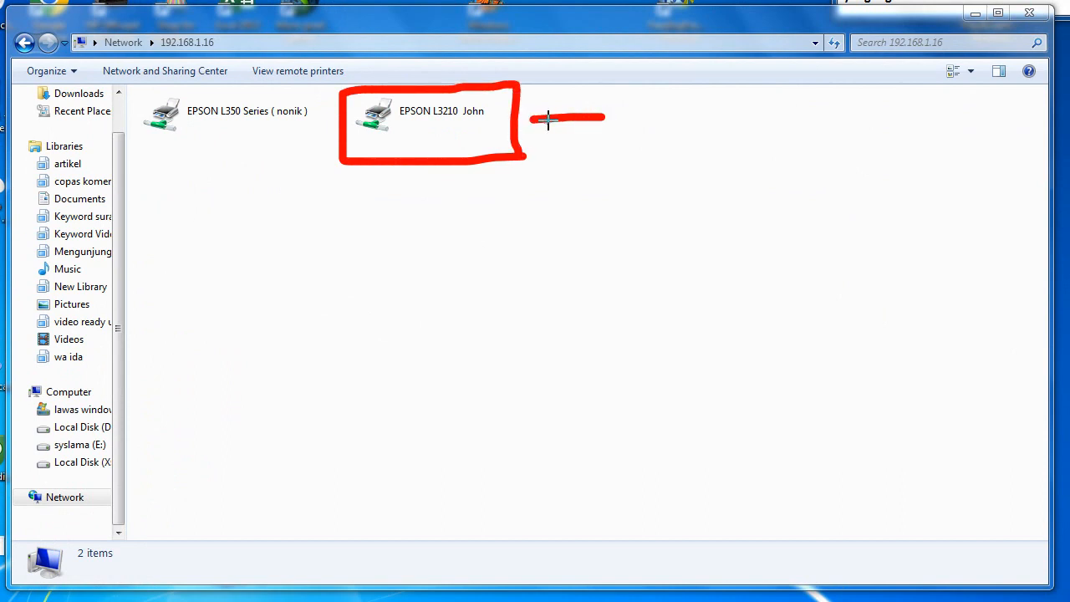
pyautogui.moveTo(548, 100)
pyautogui.mouseDown()
pyautogui.moveTo(533, 119)
pyautogui.moveTo(558, 139)
pyautogui.mouseUp()
# - Try to connect to the shared EPSON L3210 printer on 192.168.1.16
pyautogui.click(396, 108)
pyautogui.rightClick(397, 114)
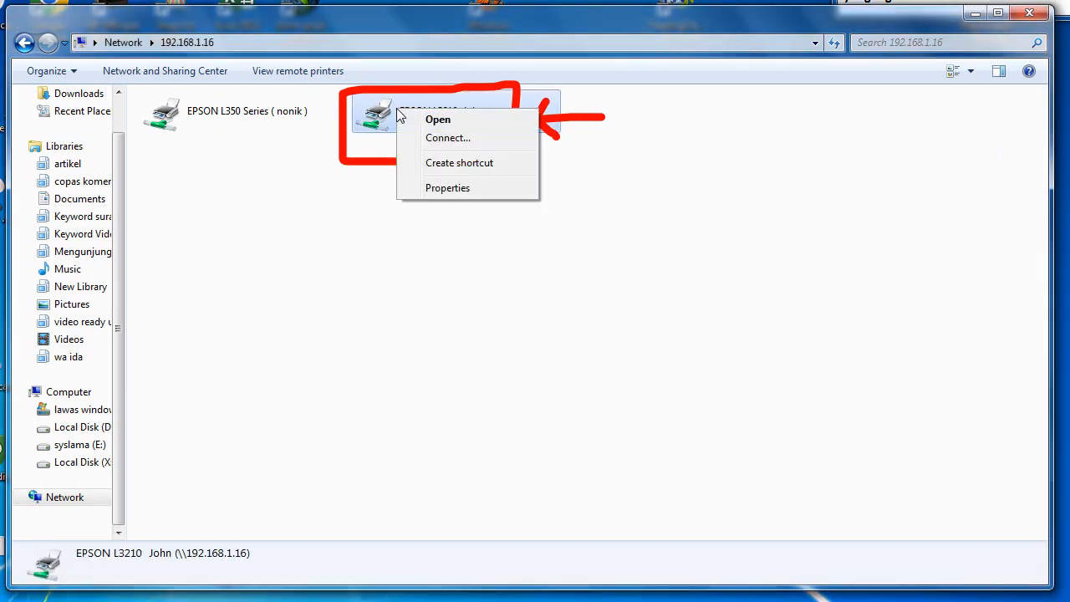
pyautogui.click(470, 141)
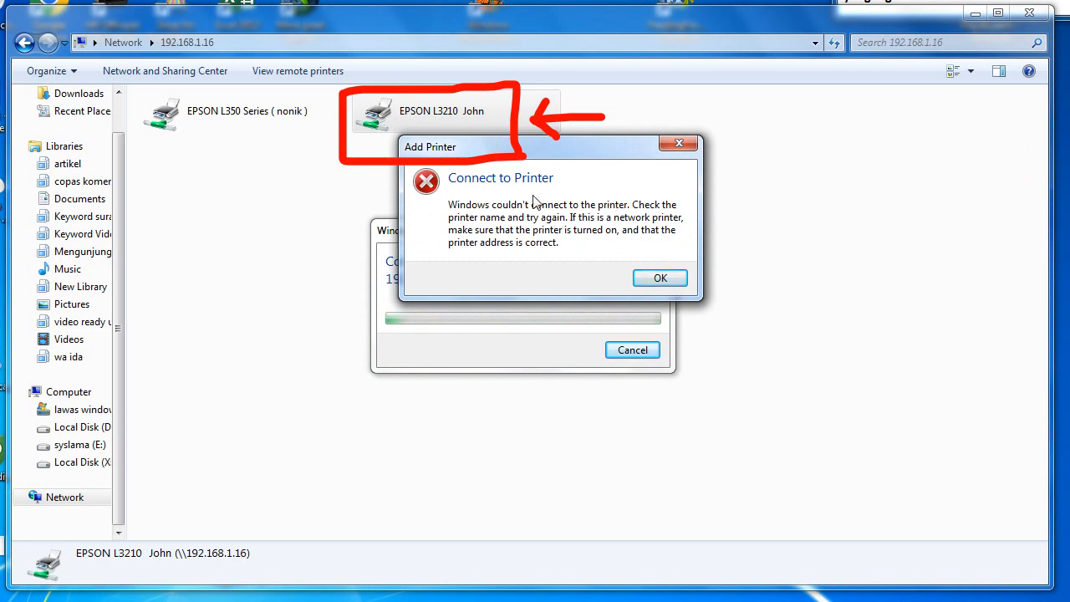
pyautogui.click(680, 145)
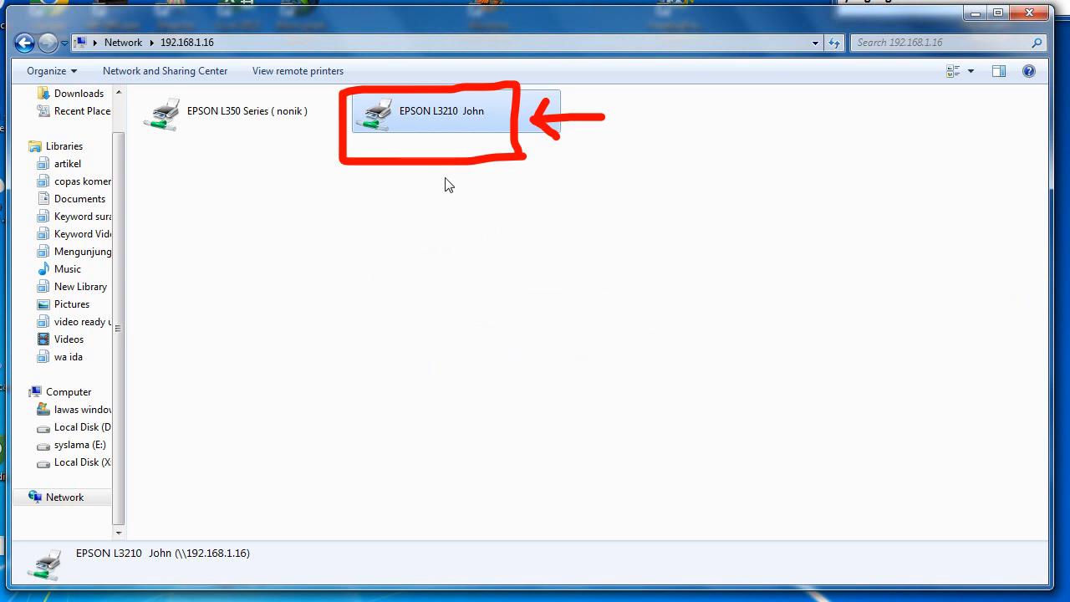
pyautogui.rightClick(408, 113)
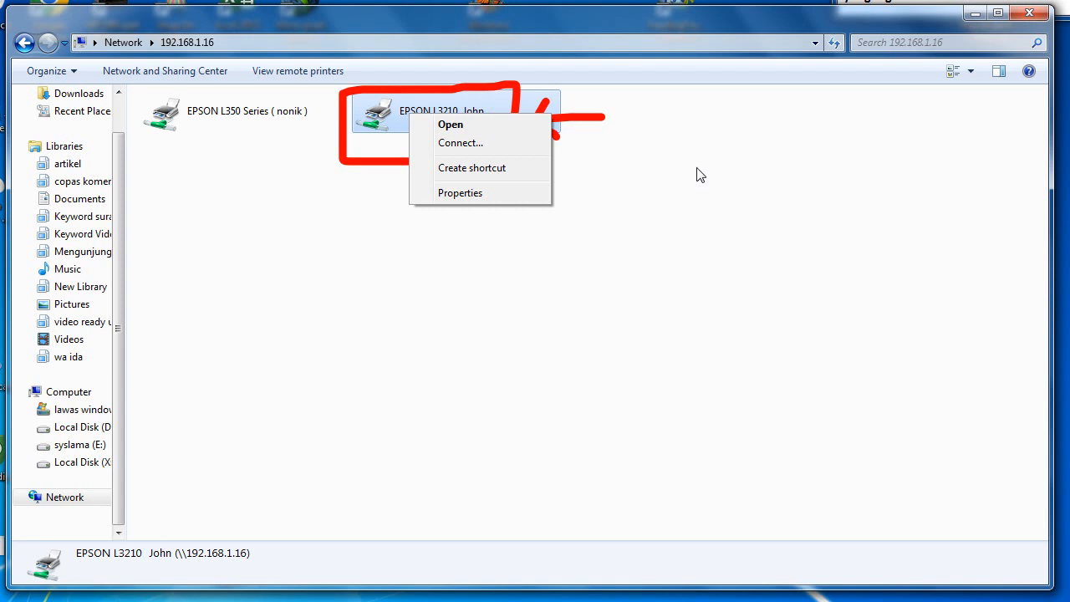
pyautogui.click(685, 194)
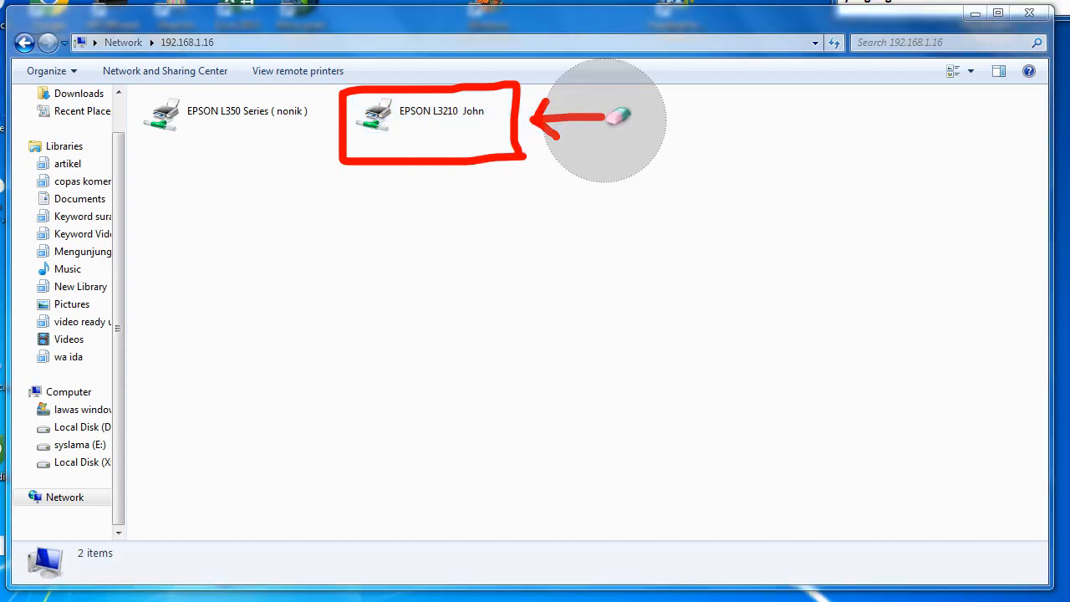
# - Erase the red box and arrow around the EPSON L3210 printer and leave the annotation mode
pyautogui.moveTo(504, 150)
pyautogui.mouseDown()
pyautogui.moveTo(368, 99)
pyautogui.moveTo(428, 149)
pyautogui.mouseUp()
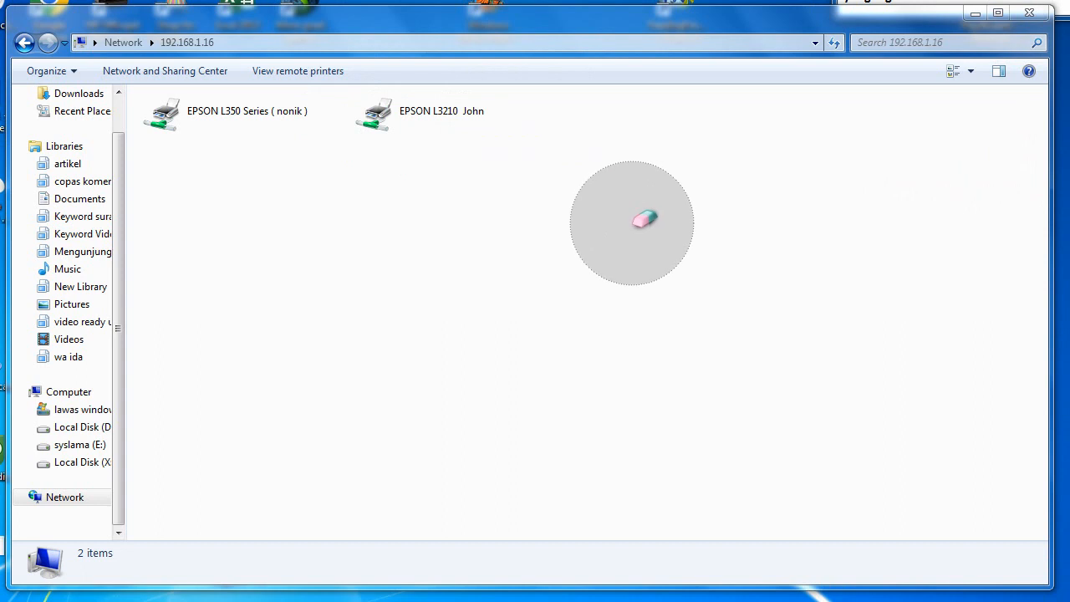
pyautogui.press('Escape')
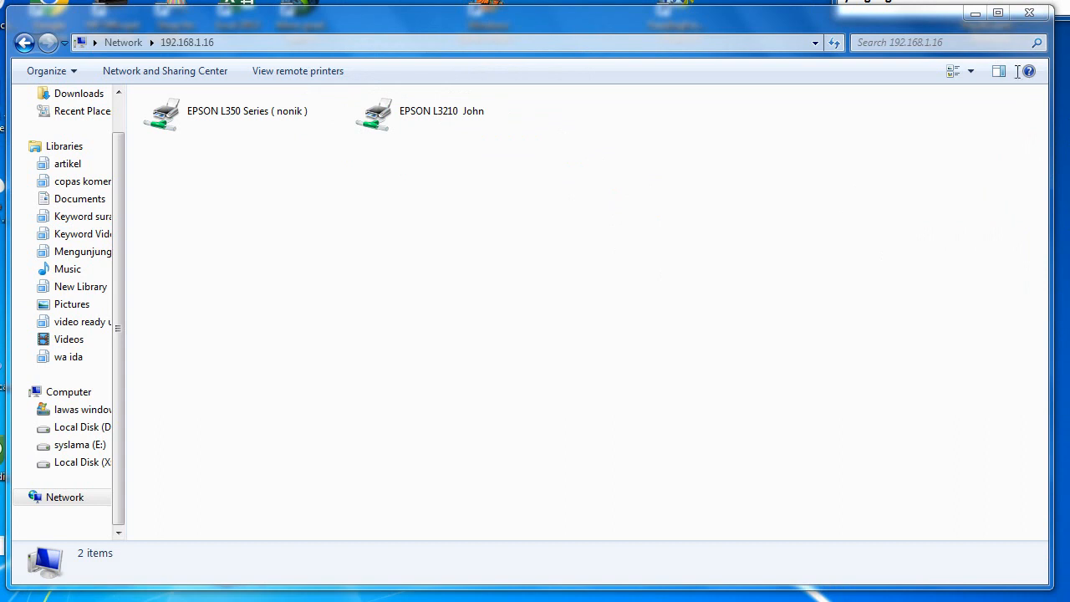
# - Reposition and enlarge the 192.168.1.16 network window so that it fills the screen
pyautogui.hotkey('alt', 'Tab')
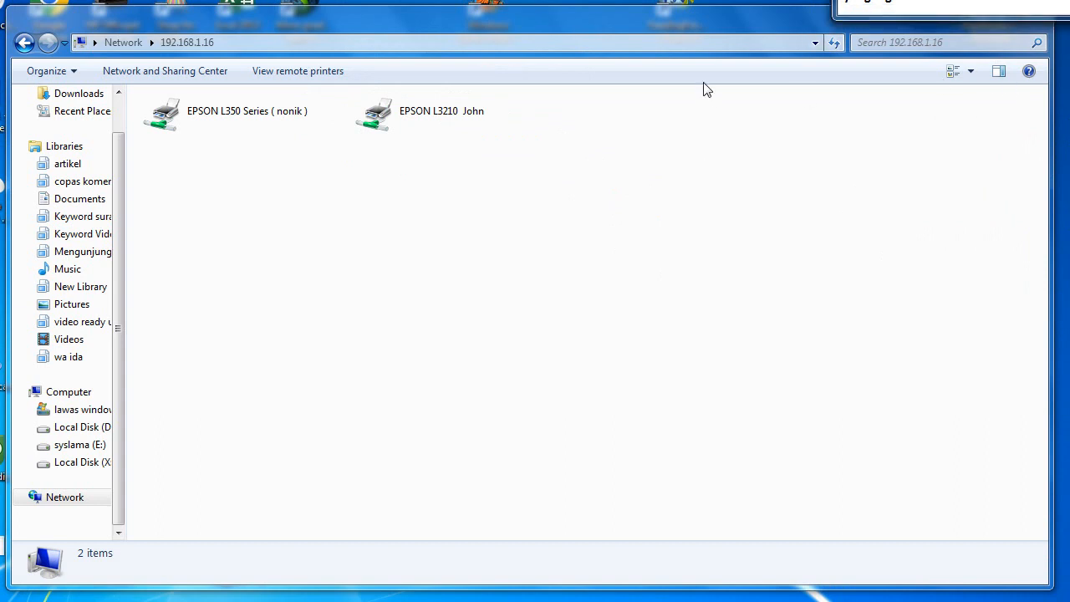
pyautogui.moveTo(665, 23); pyautogui.dragTo(656, 17)
pyautogui.moveTo(1042, 580); pyautogui.dragTo(1065, 599)
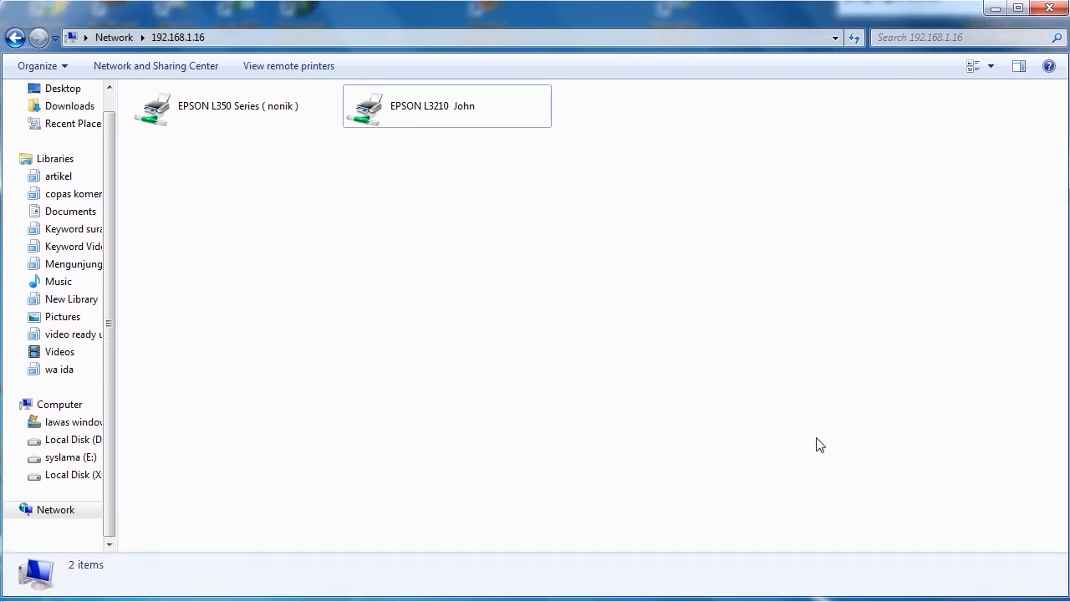